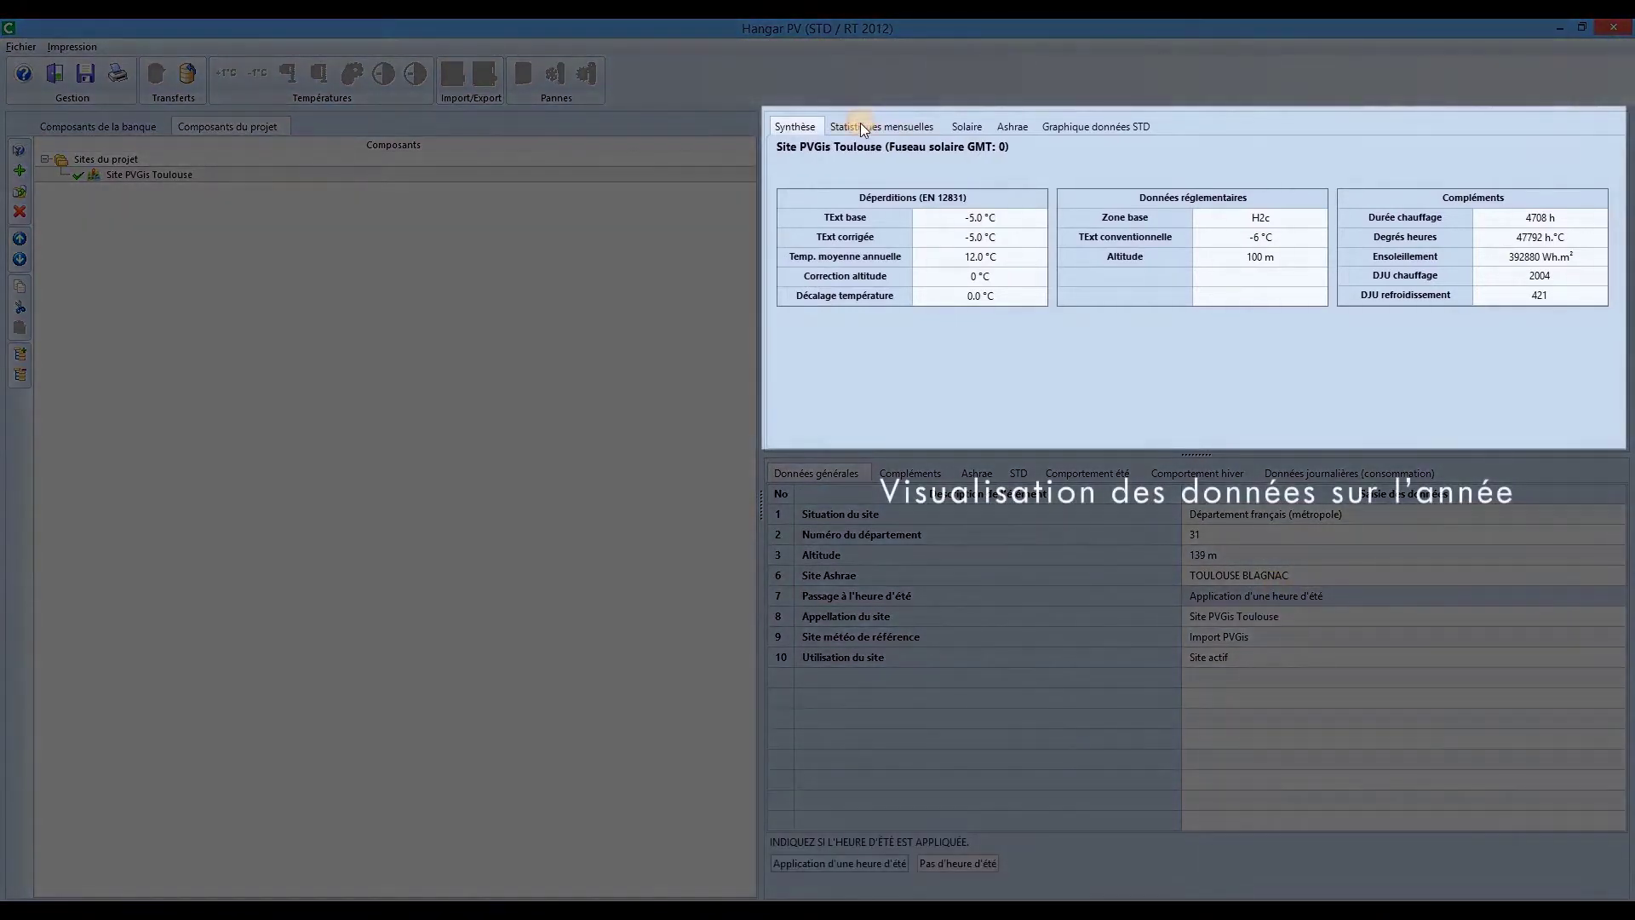
- Review the Toulouse site's monthly statistics, solar data and Ashrae tables
{"action": "left_click", "coordinate": [864, 125]}
{"action": "left_click", "coordinate": [962, 127]}
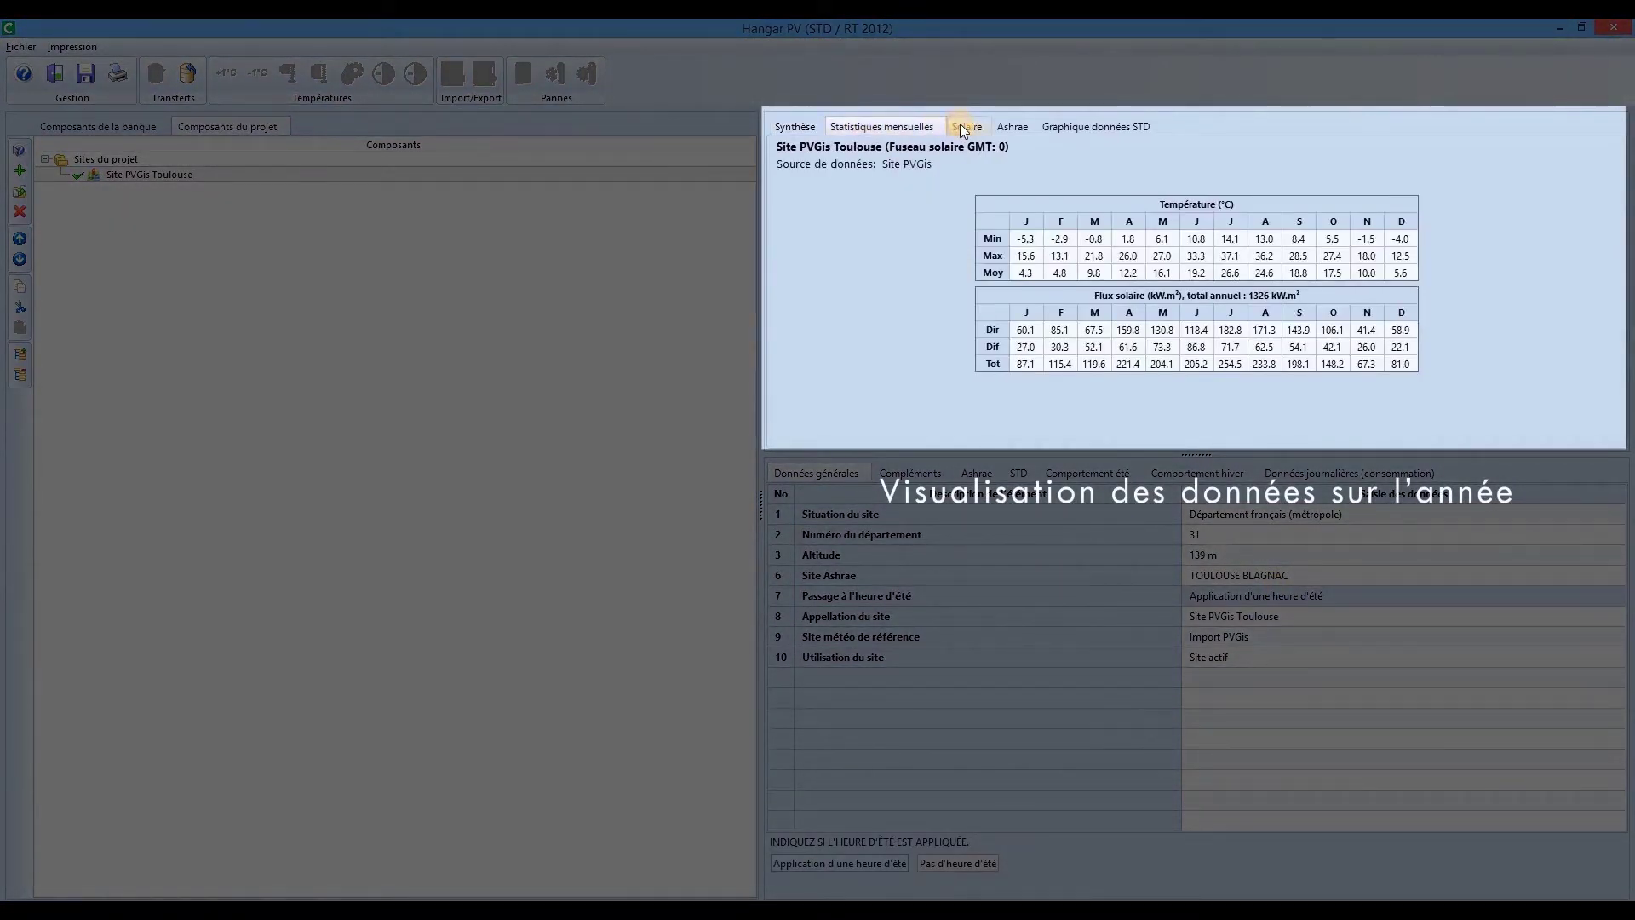
{"action": "left_click", "coordinate": [1005, 128]}
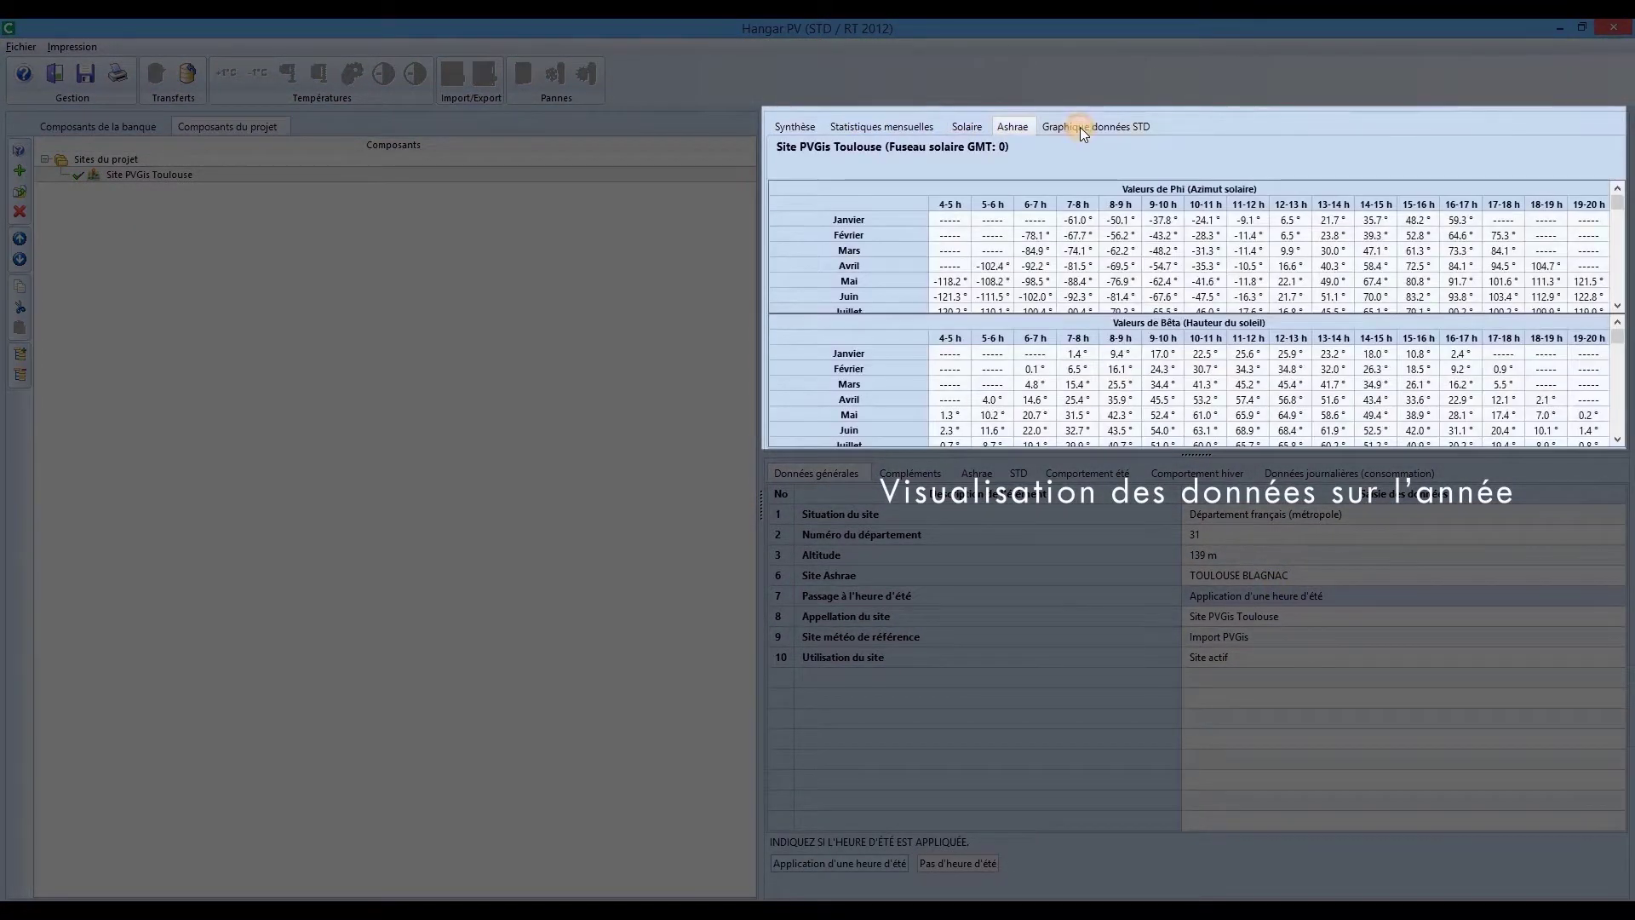
- Examine the site's yearly STD graphs for direct and diffuse illuminance, direct and diffuse radiation, and solar azimuth
{"action": "left_click", "coordinate": [1079, 126]}
{"action": "left_click", "coordinate": [845, 327]}
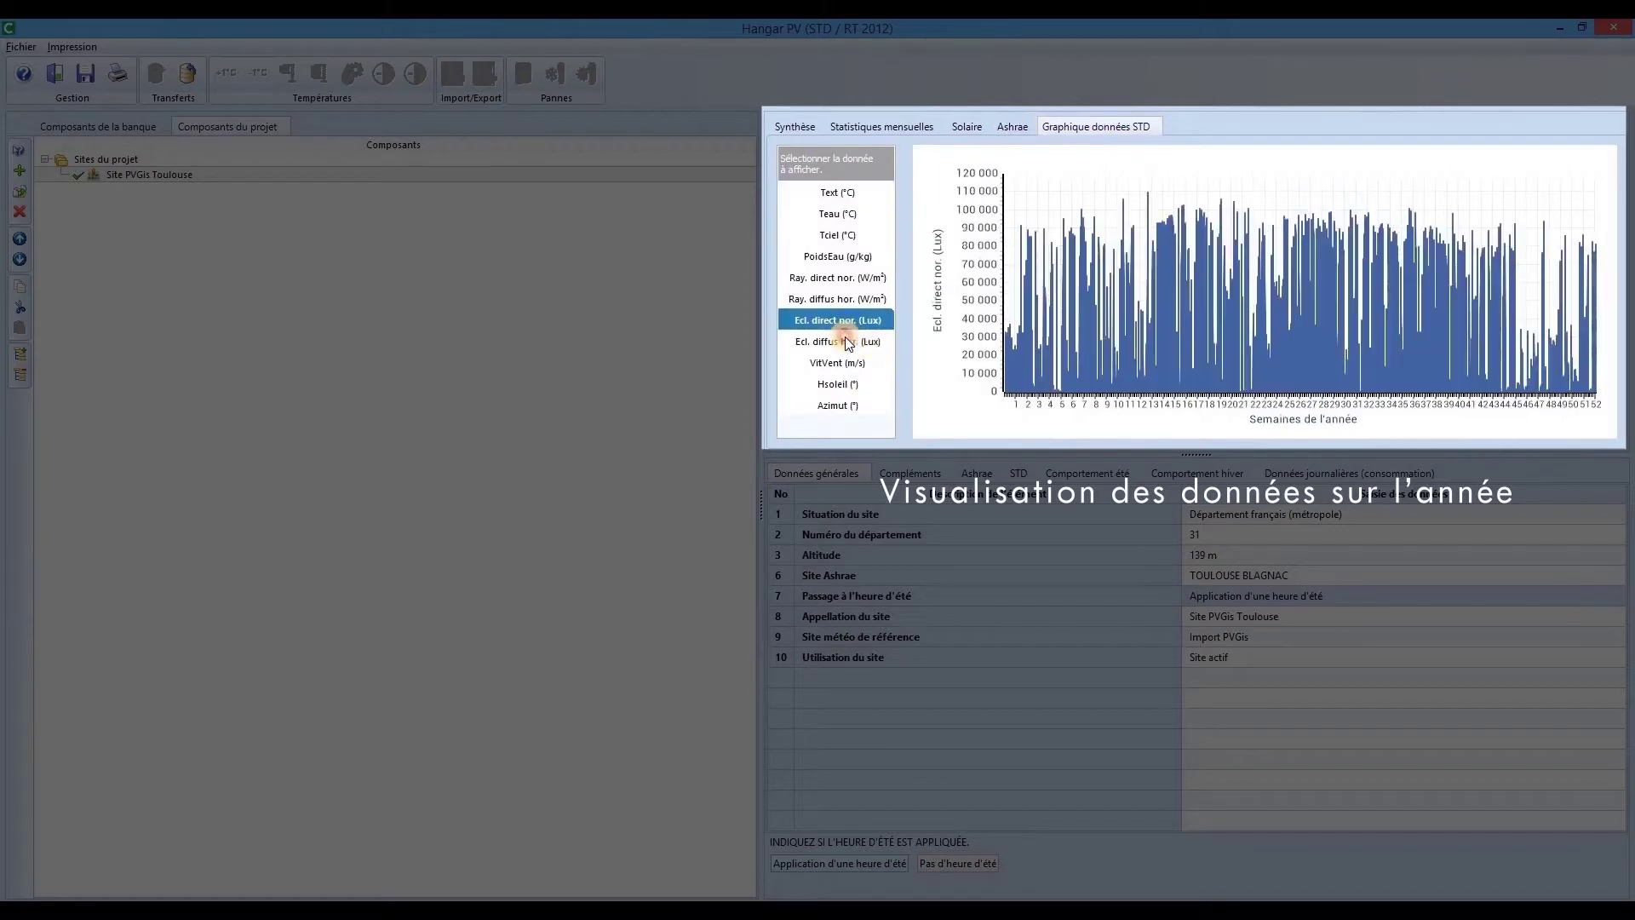
{"action": "left_click", "coordinate": [847, 341]}
{"action": "left_click", "coordinate": [833, 278]}
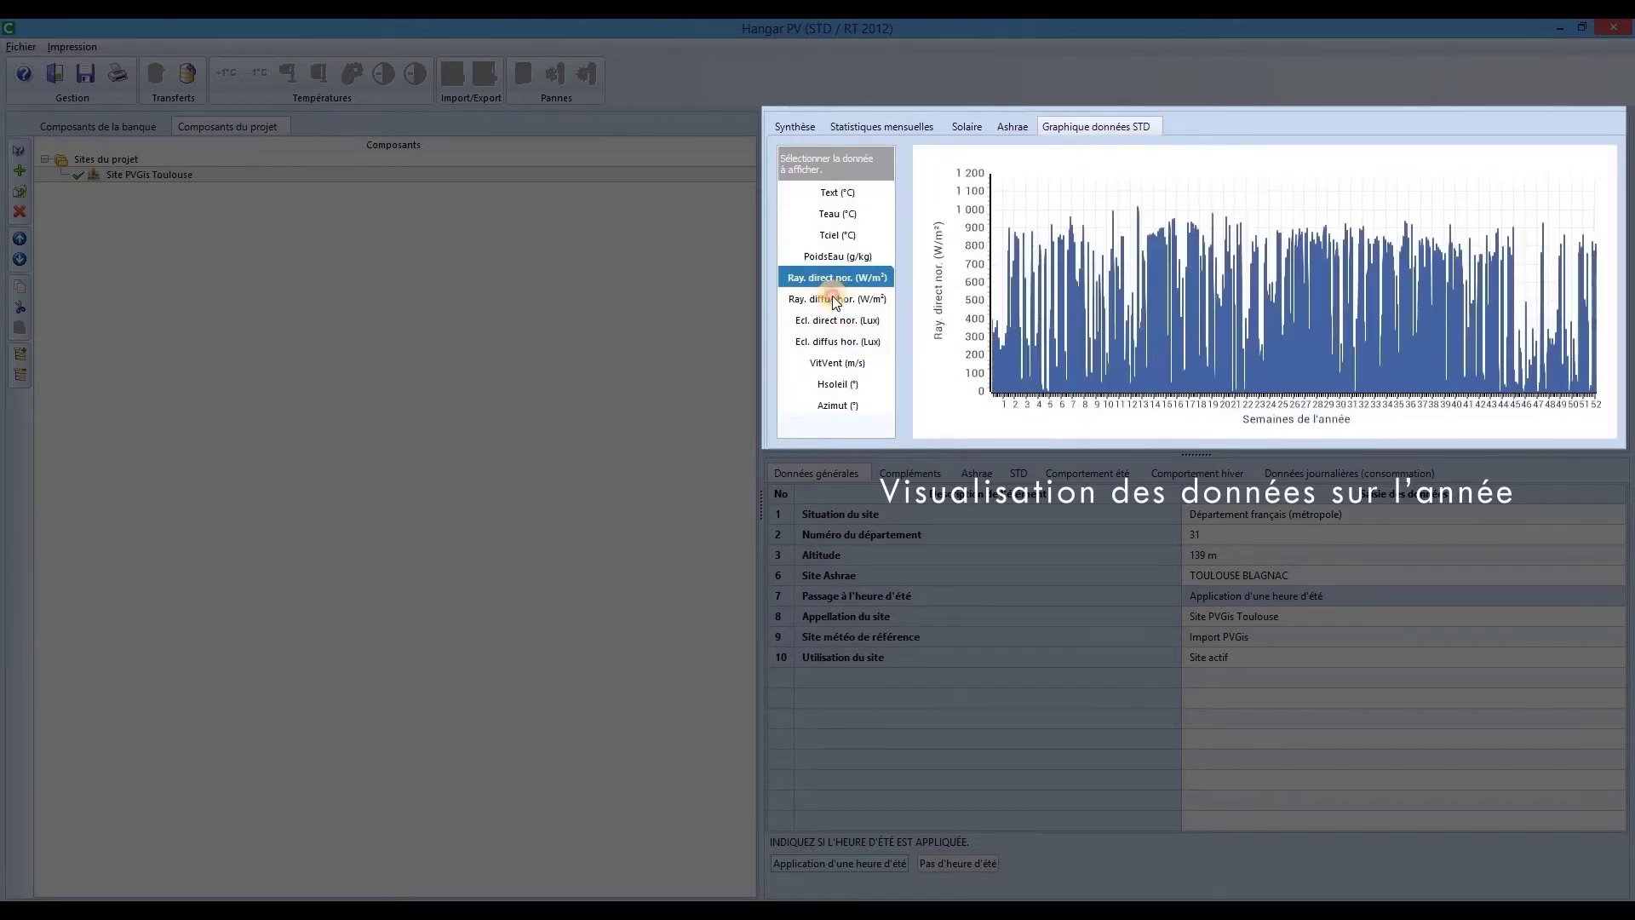
{"action": "left_click", "coordinate": [834, 300]}
{"action": "left_click", "coordinate": [838, 403]}
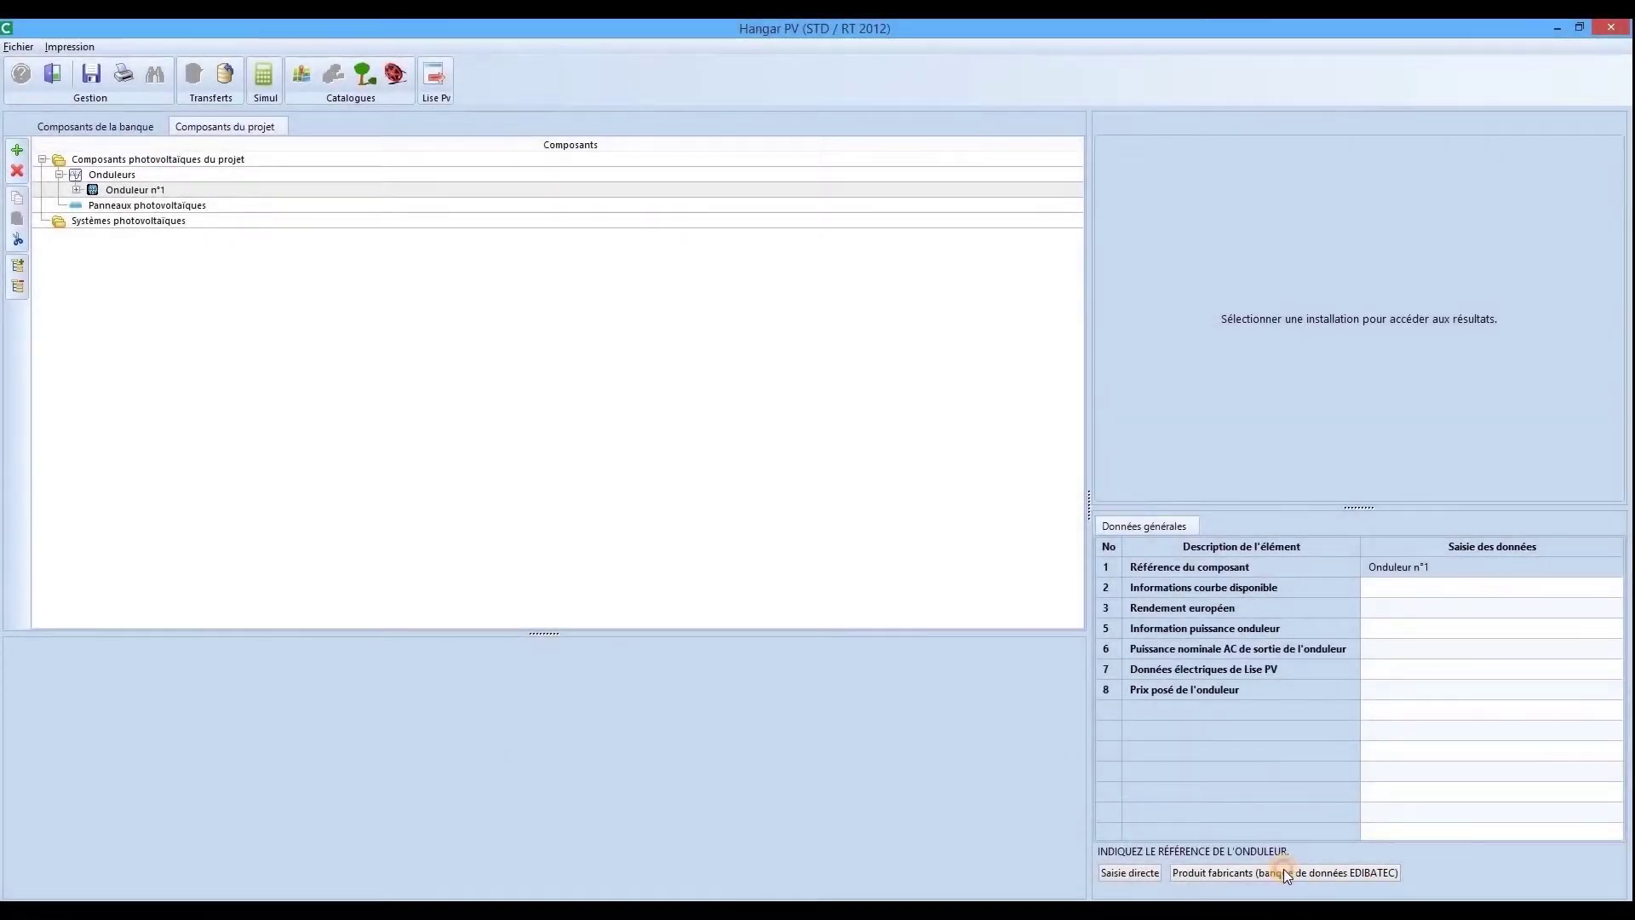
- Look up manufacturer inverters in the EDIBATEC database, filtering the nominal AC power from 100 to 130 kW
{"action": "left_click", "coordinate": [1284, 872]}
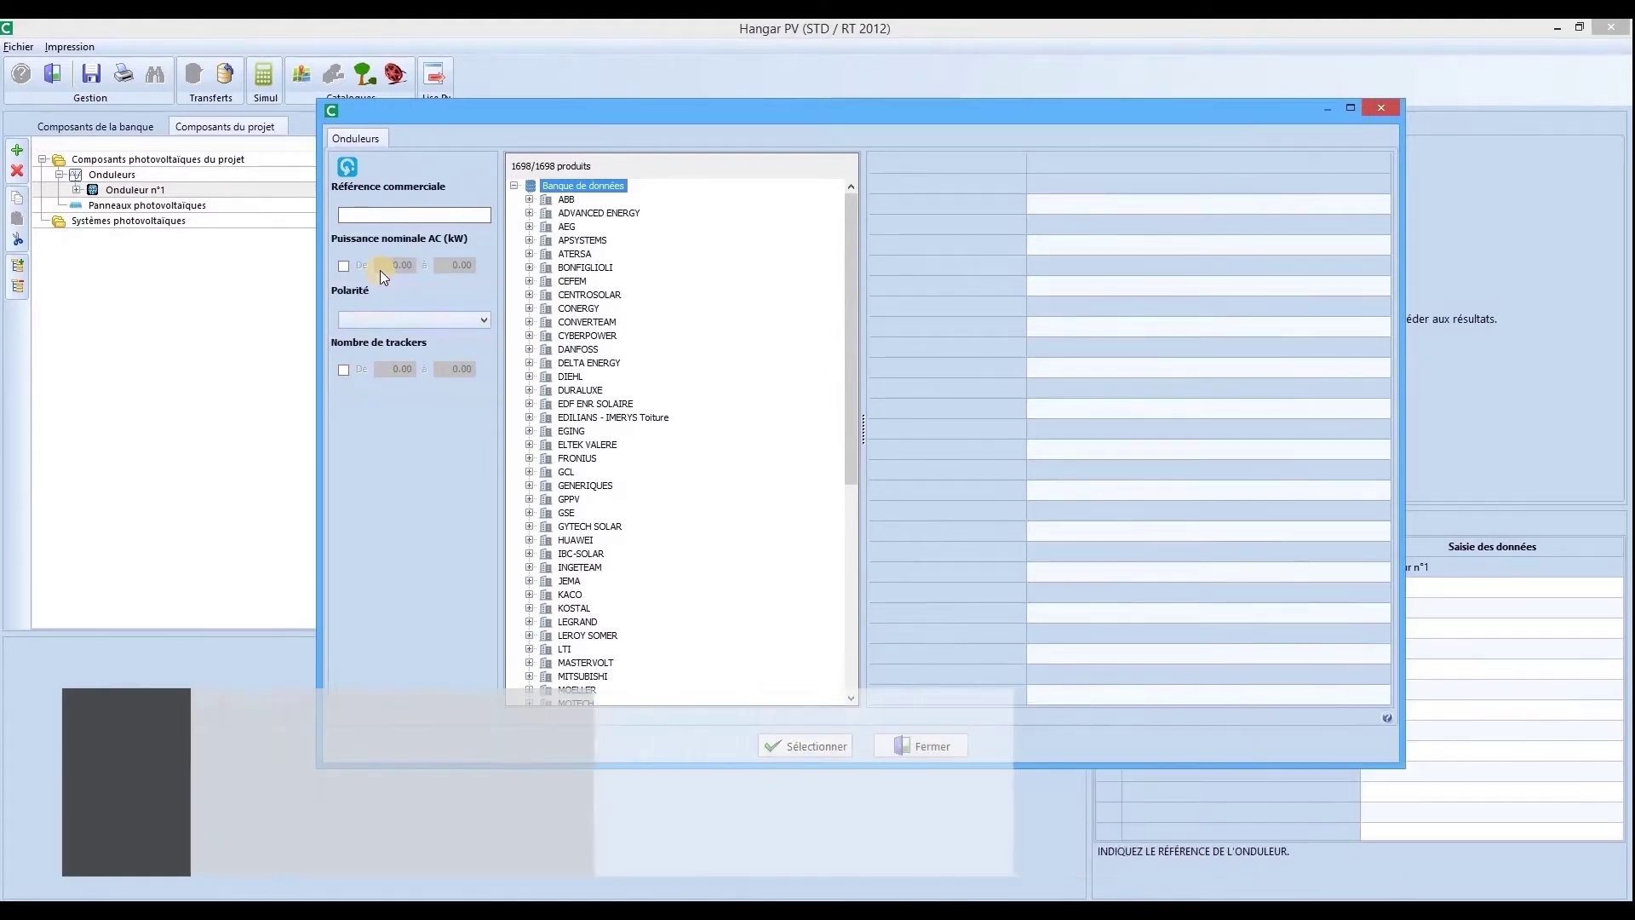
{"action": "left_click", "coordinate": [380, 265]}
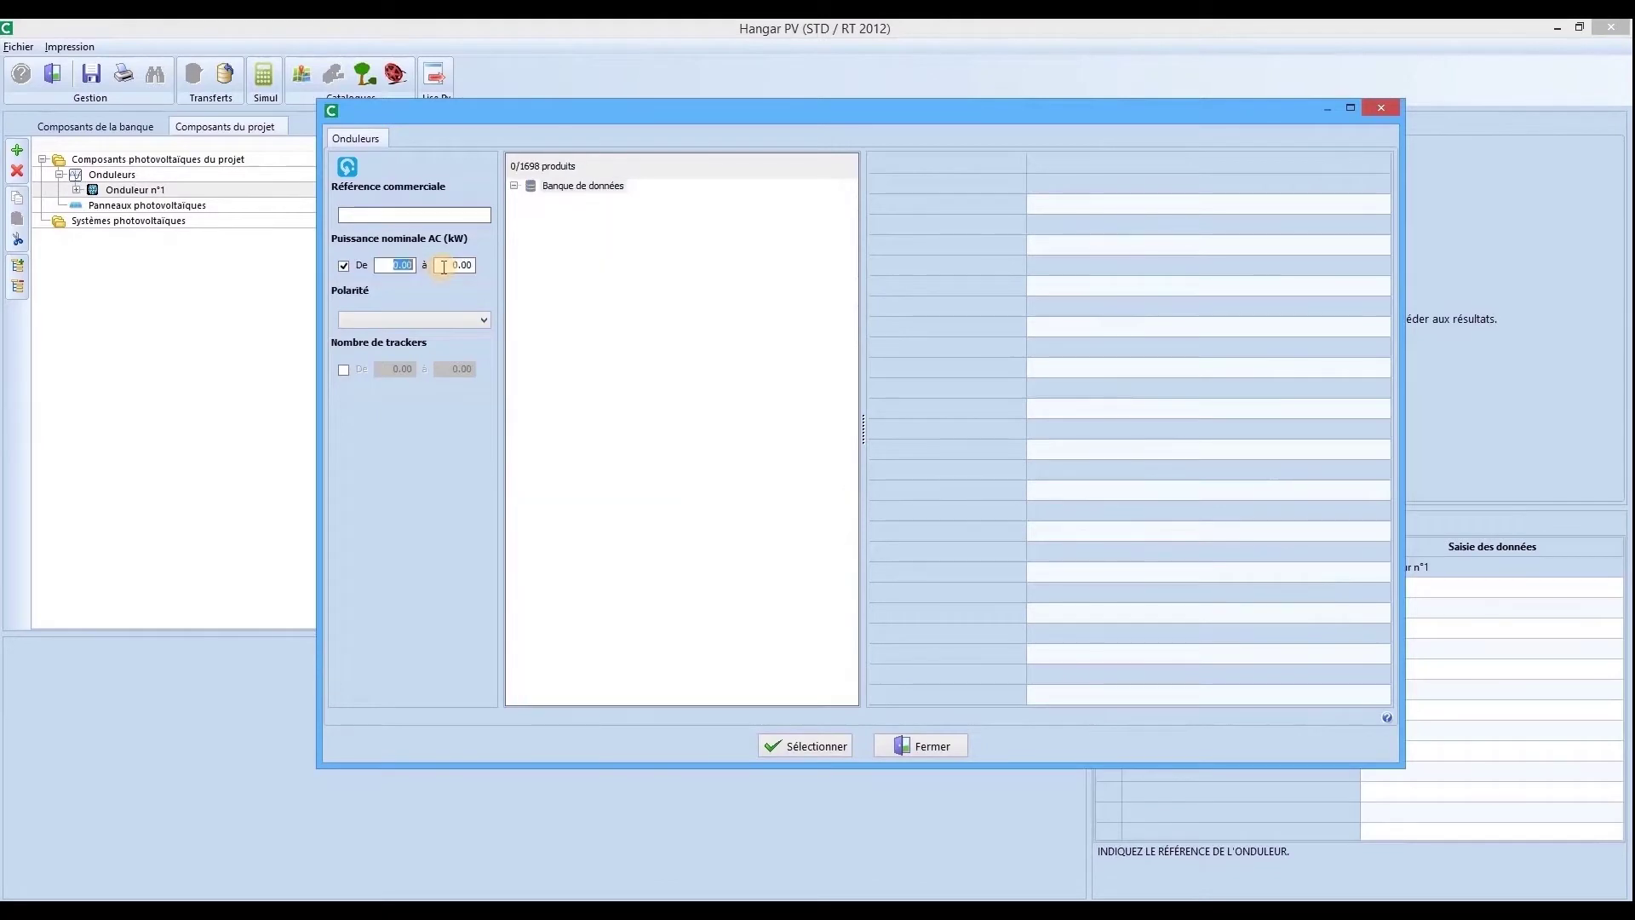
{"action": "type", "text": "100"}
{"action": "key", "text": "Tab"}
{"action": "type", "text": "130"}
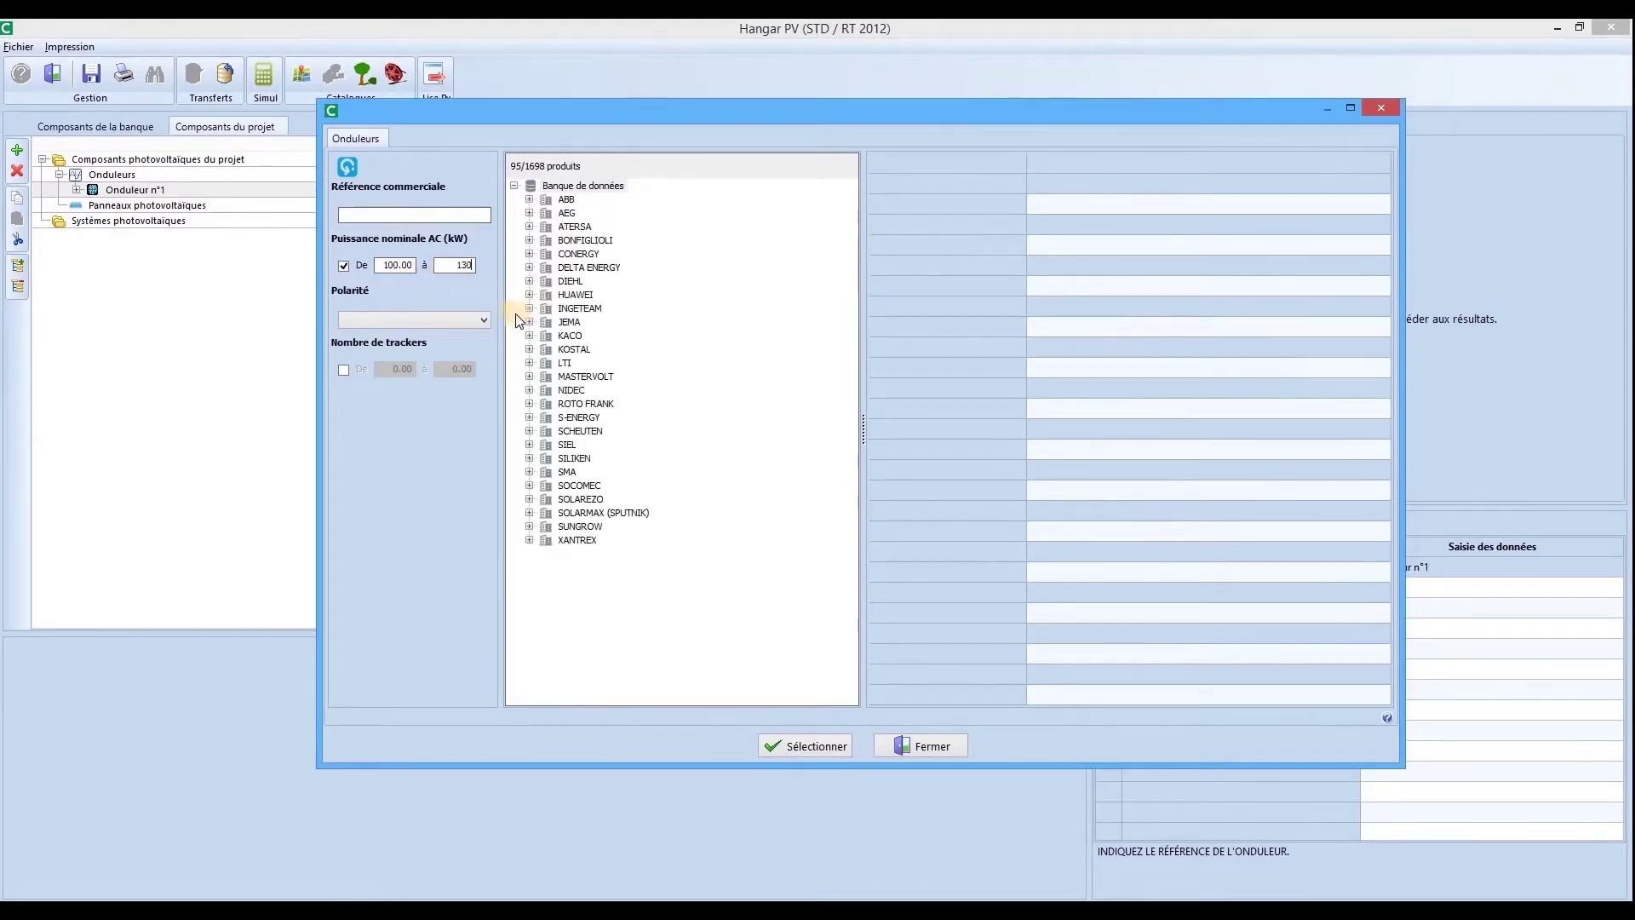
- Assign the DELTA ENERGY inverter DELTA M125HV 720V to the project's inverter component
{"action": "left_click", "coordinate": [529, 267]}
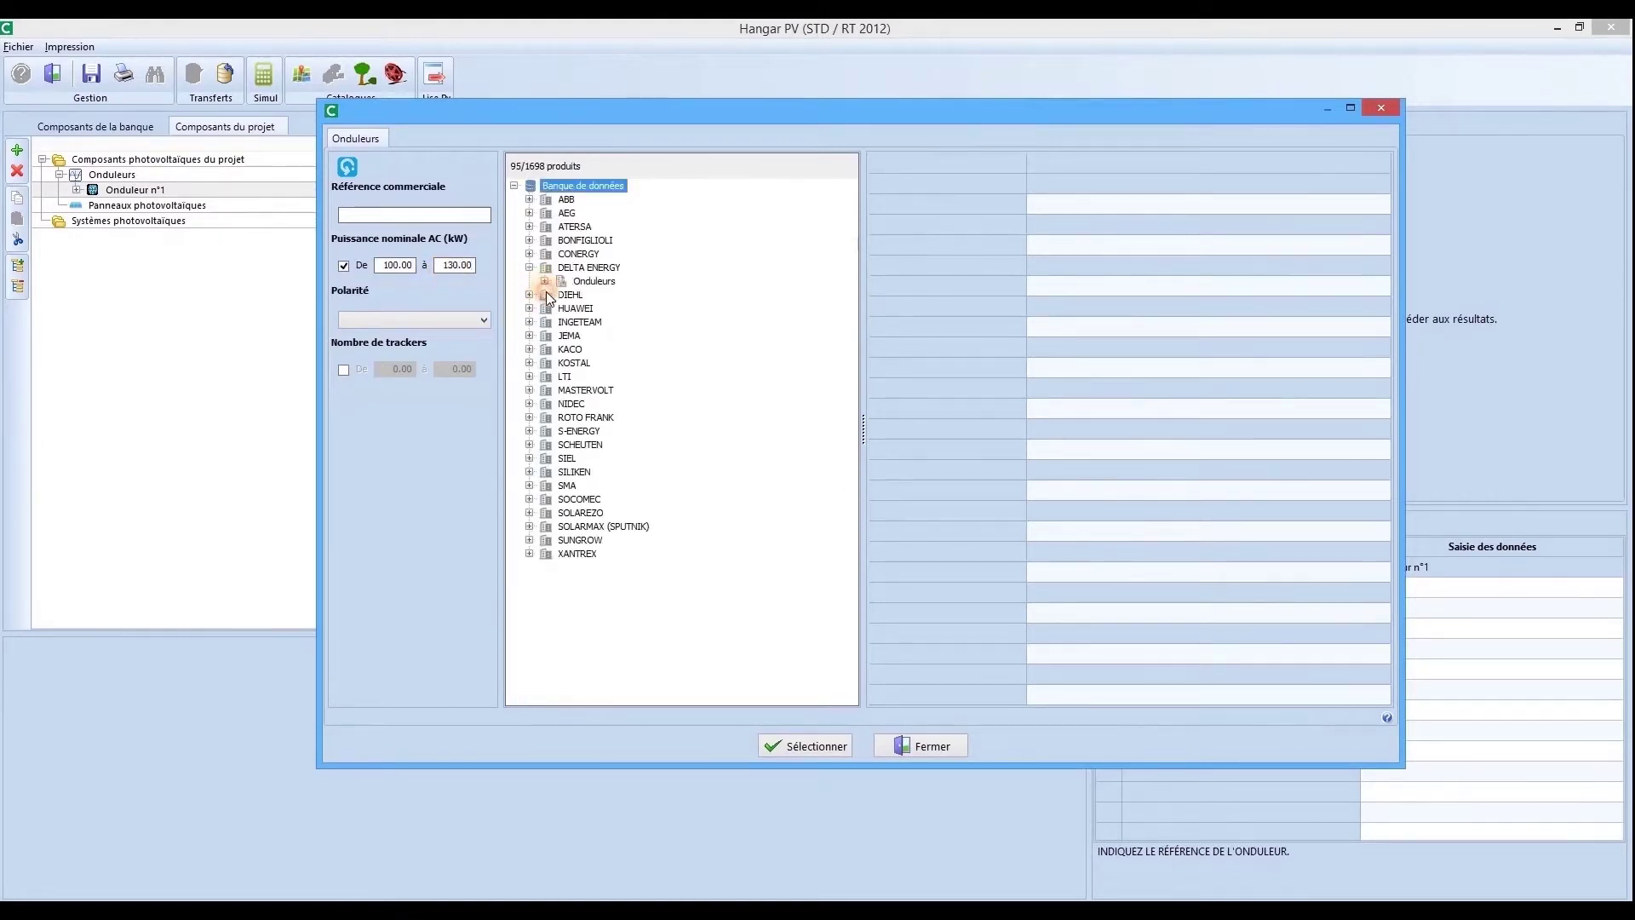
{"action": "left_click", "coordinate": [544, 280]}
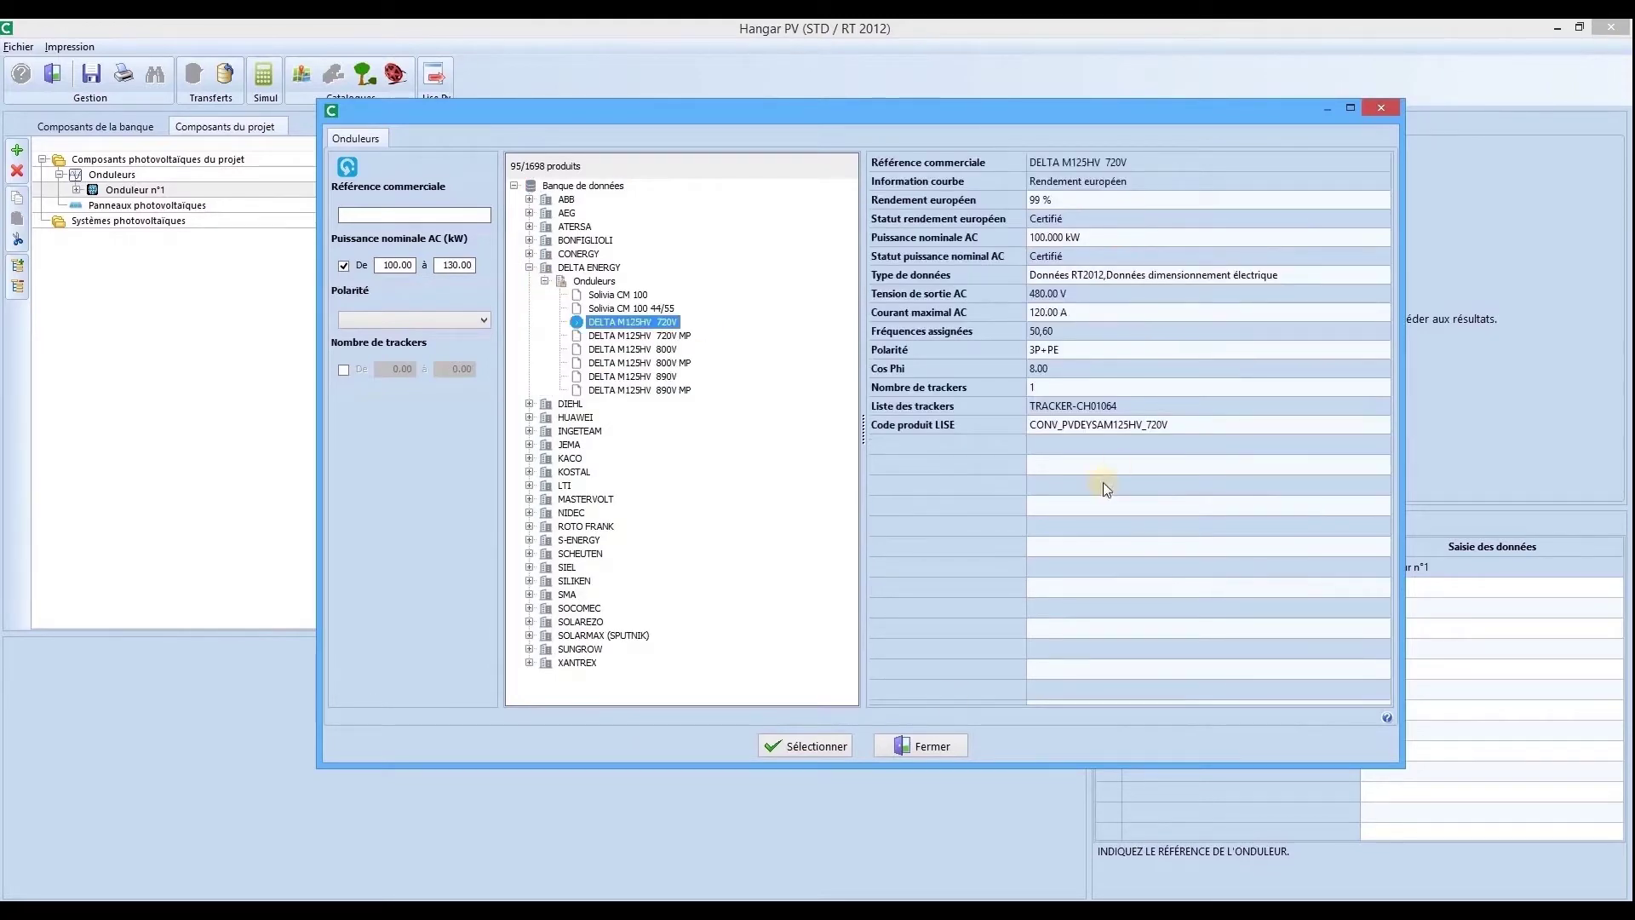
{"action": "left_click", "coordinate": [834, 743]}
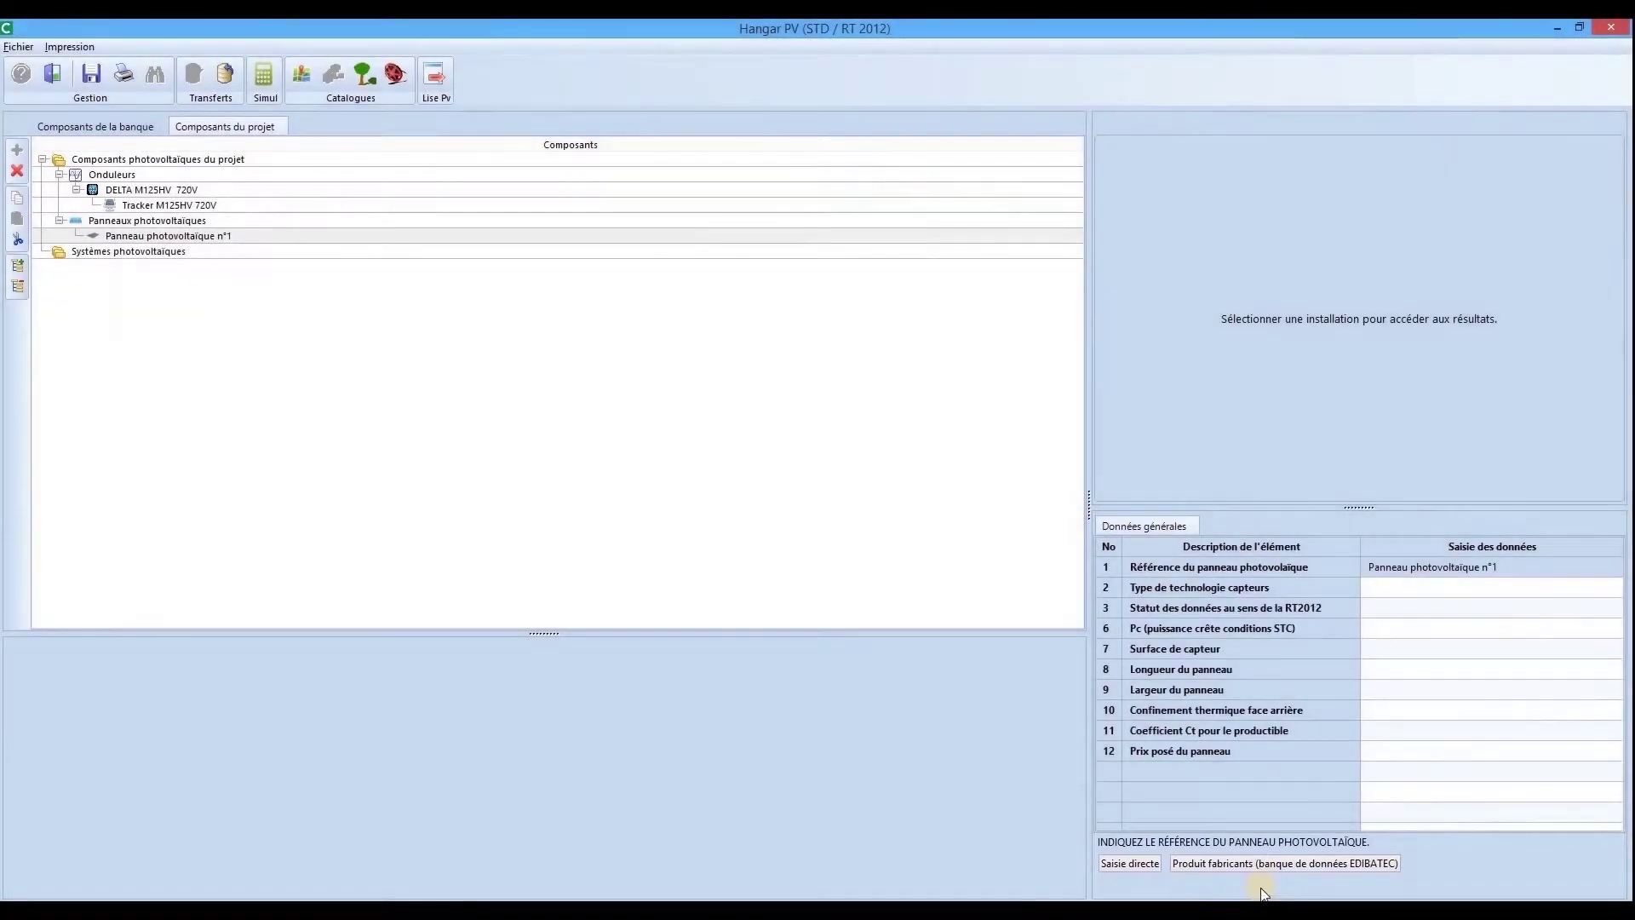
- Look up manufacturer photovoltaic panels in the EDIBATEC database, filtering the peak power from 320 to 340 W
{"action": "left_click", "coordinate": [1260, 866]}
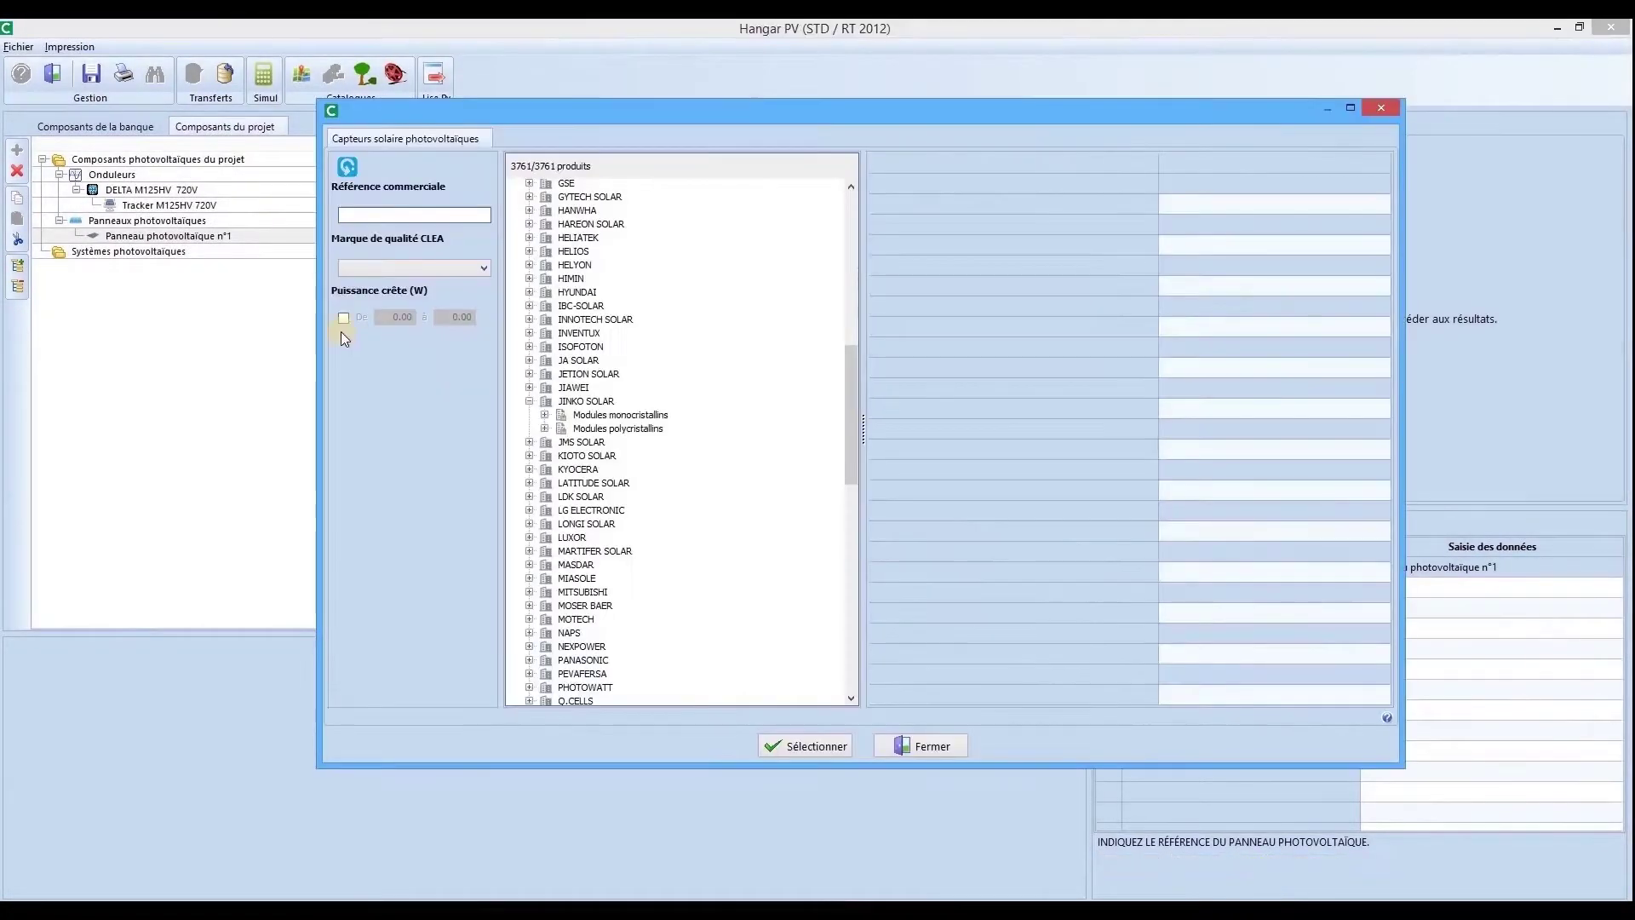
{"action": "left_click", "coordinate": [431, 316]}
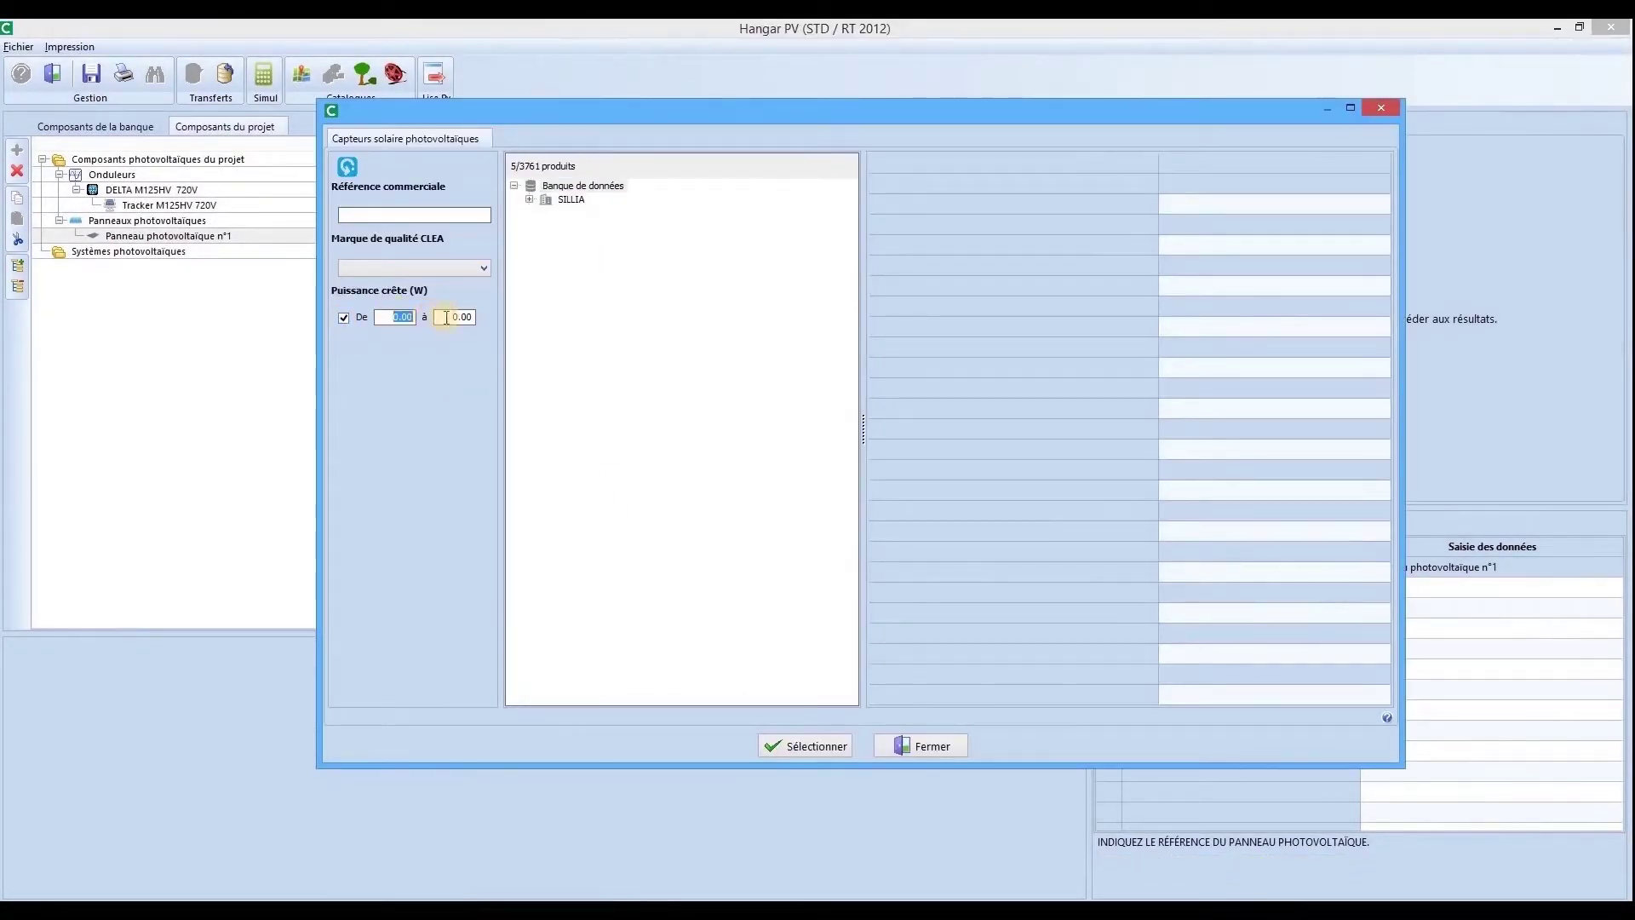
{"action": "type", "text": "320"}
{"action": "key", "text": "Tab"}
{"action": "type", "text": "340"}
- Choose the JINKO SOLAR polycrystalline module JKM-330P-72-1500V for the project's photovoltaic panel
{"action": "left_click", "coordinate": [528, 294]}
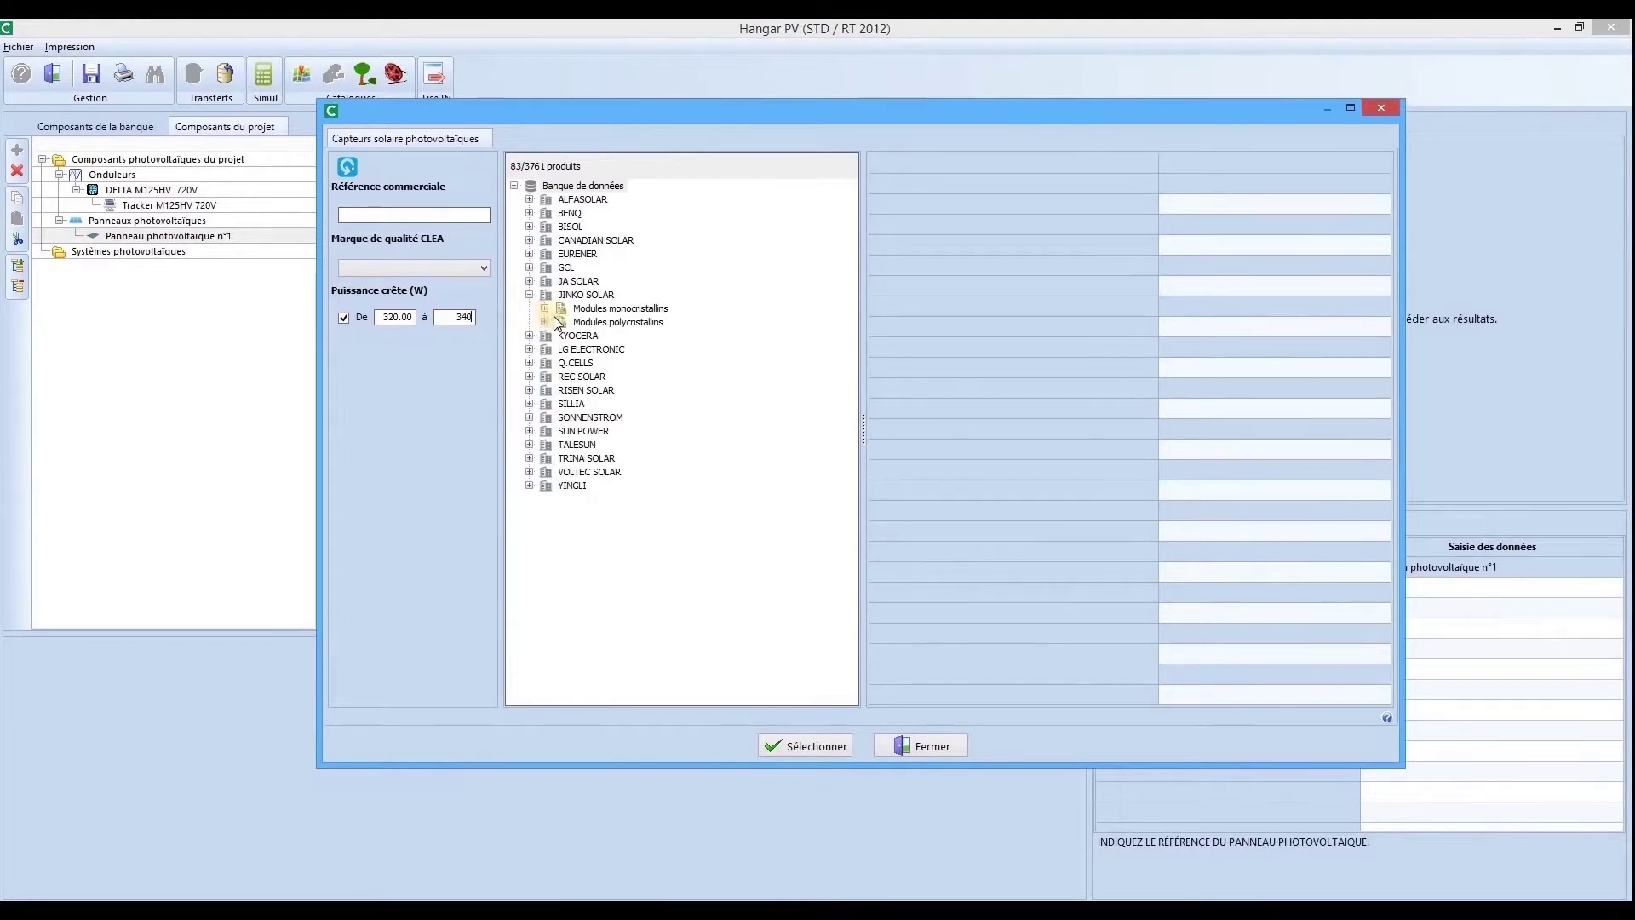
{"action": "left_click", "coordinate": [544, 324]}
{"action": "left_click", "coordinate": [628, 363]}
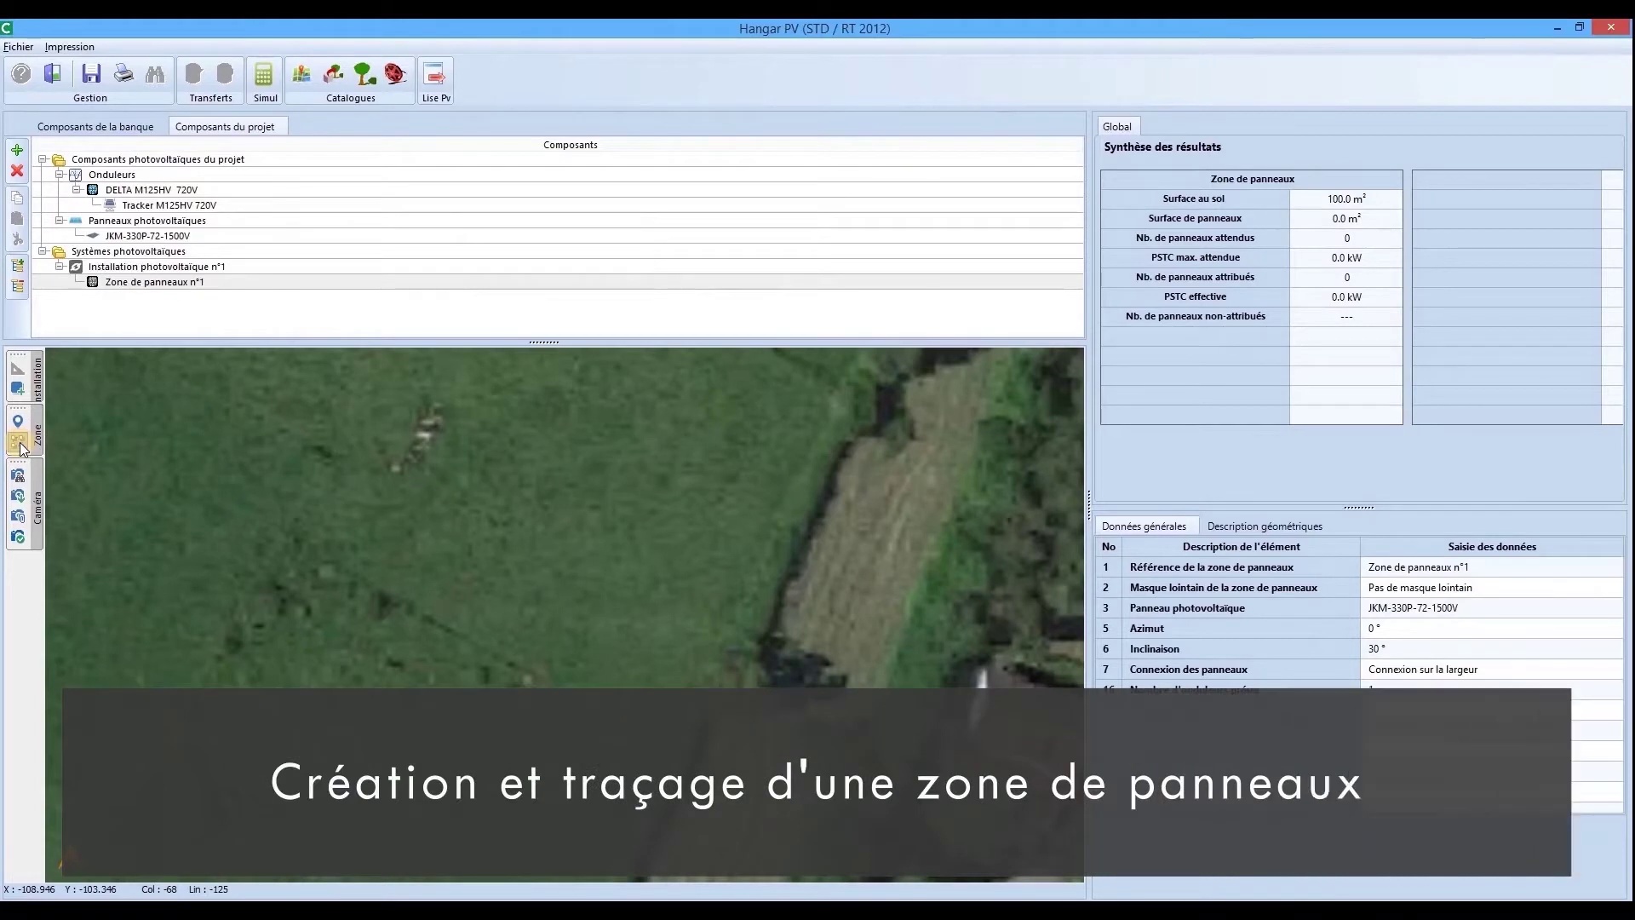
- Trace a four-cornered panel zone of about 45 by 12 m on the field in the aerial plan
{"action": "left_click", "coordinate": [18, 442]}
{"action": "left_click", "coordinate": [282, 562]}
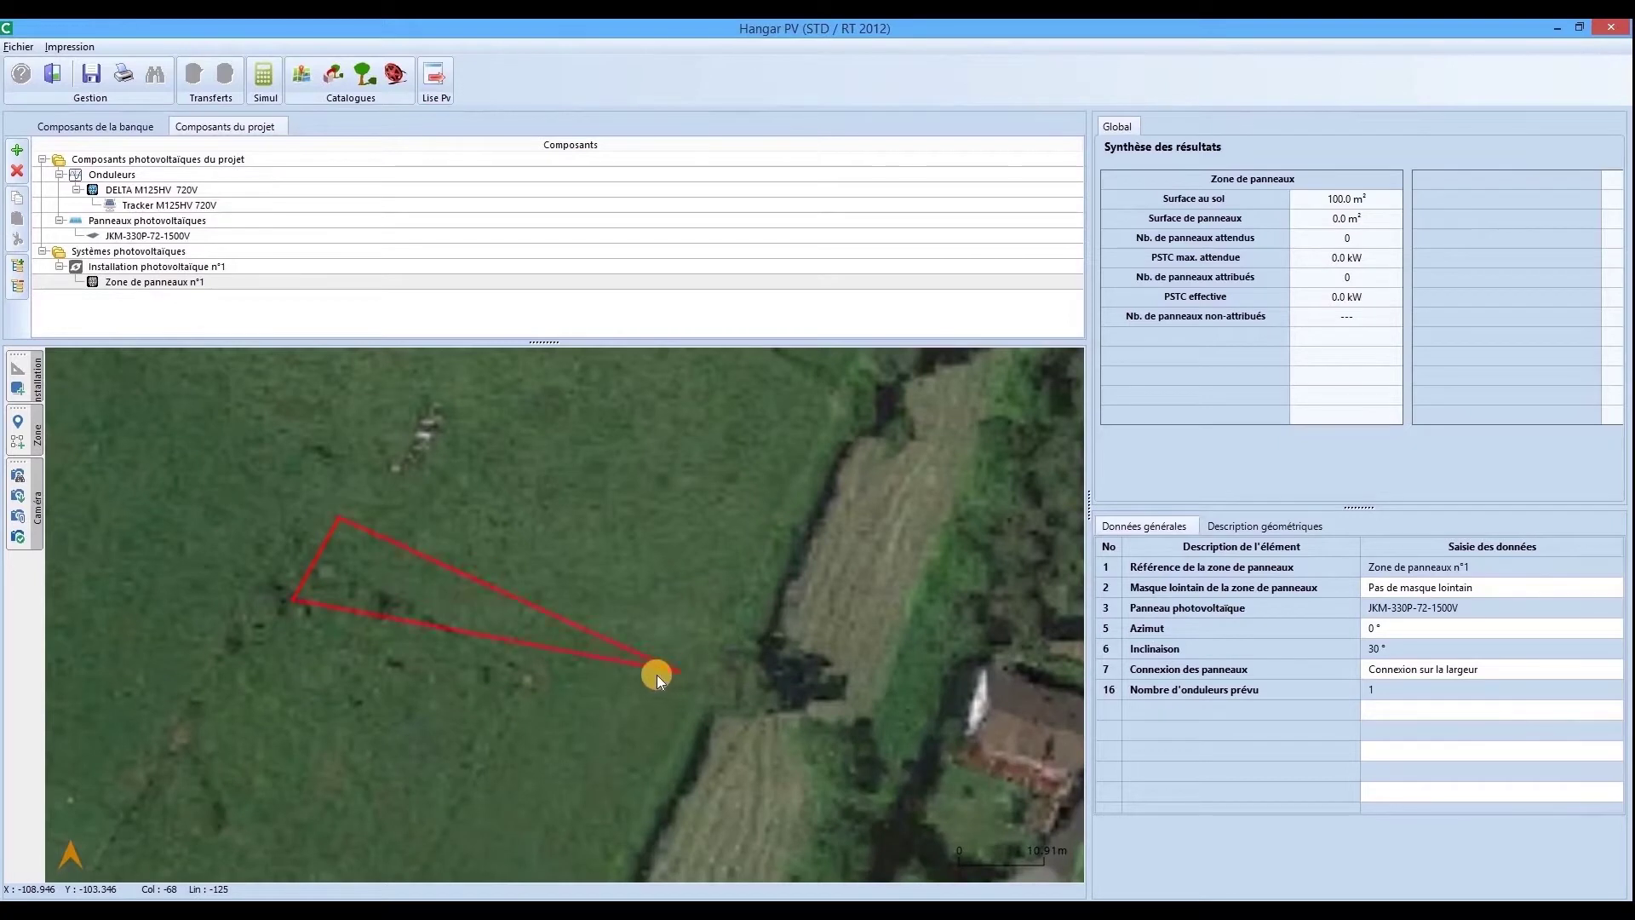
{"action": "left_click", "coordinate": [613, 761]}
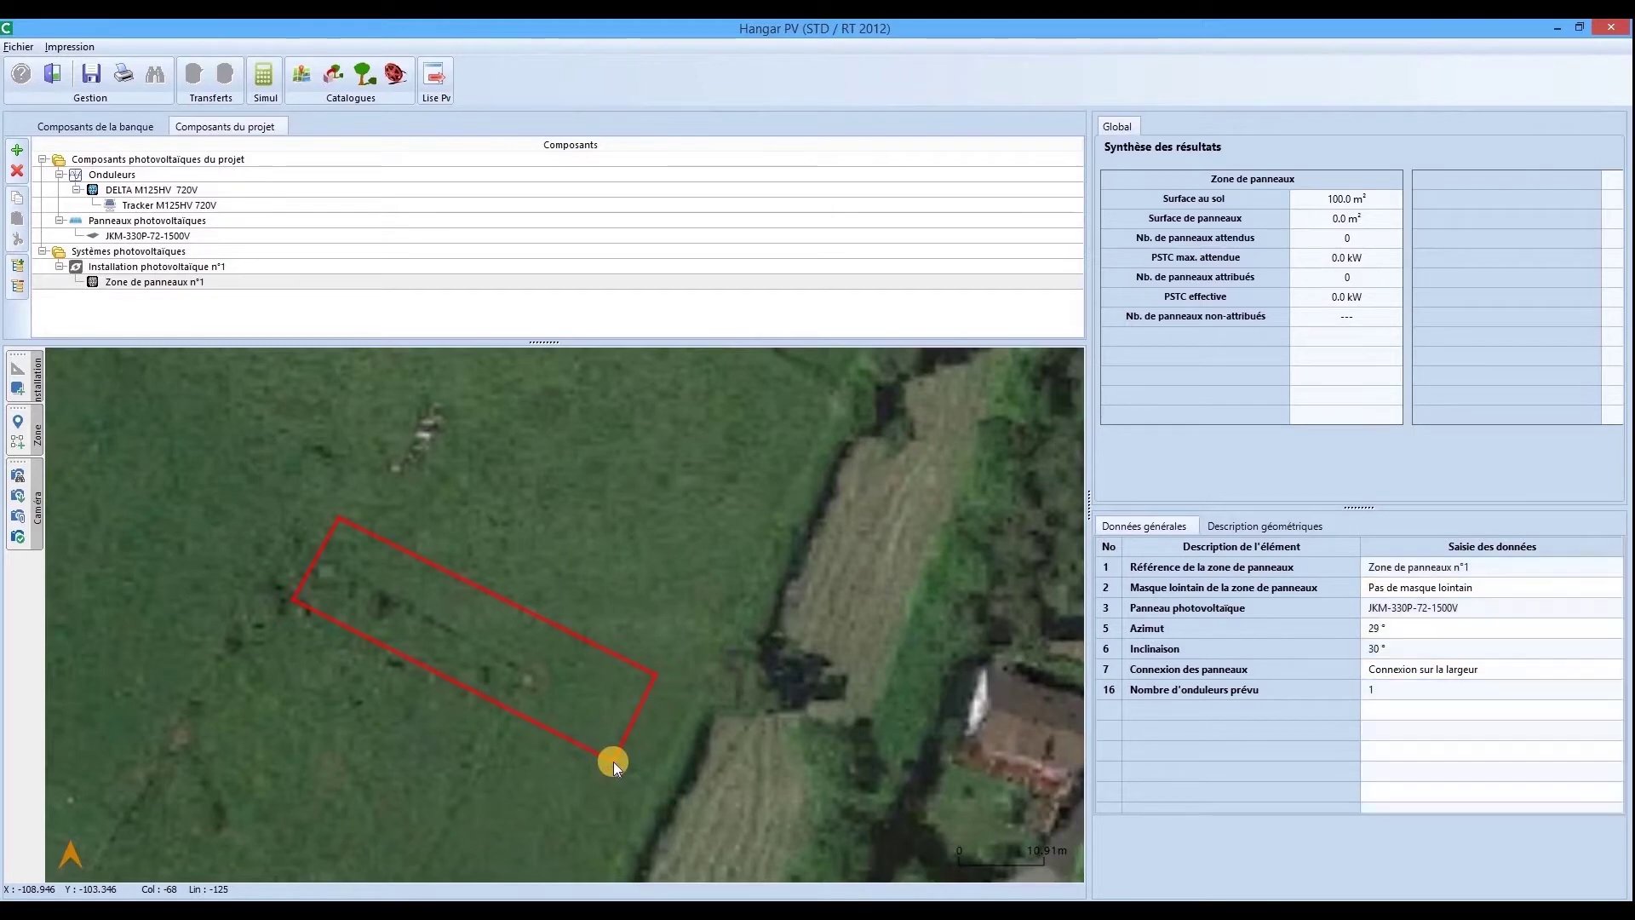
- Set the panel zone's photovoltaic field shape to rectangular (Forme rectangulaire) in its geometric description
{"action": "left_click", "coordinate": [1243, 529]}
{"action": "left_click", "coordinate": [1412, 569]}
{"action": "left_click", "coordinate": [1147, 846]}
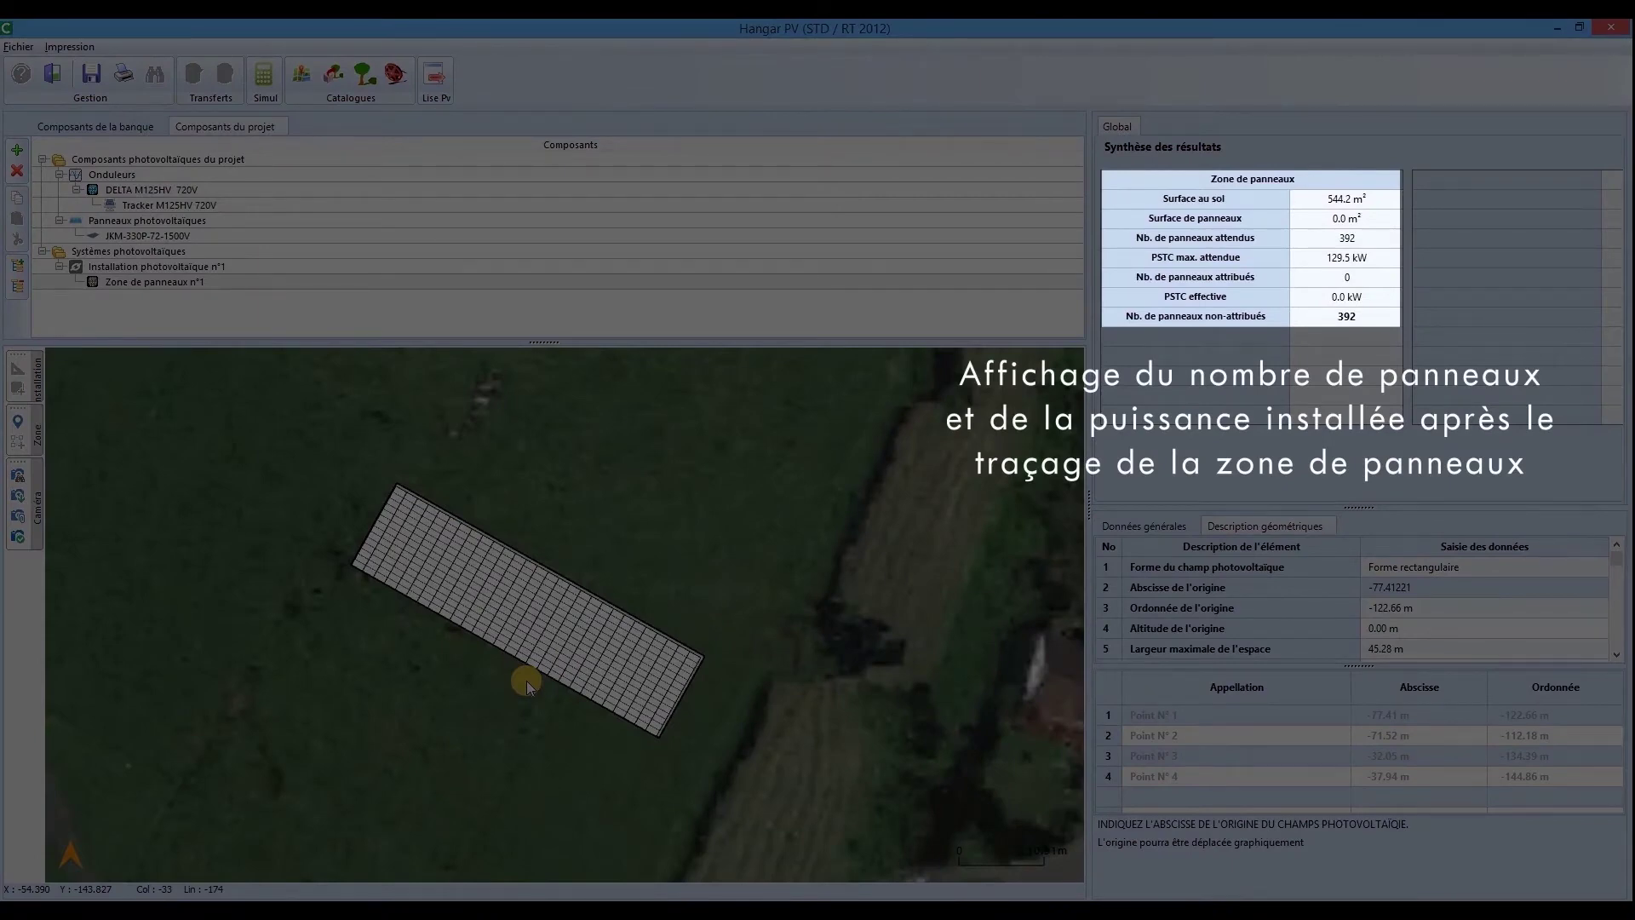
- Open the panel zone's origin altitude for editing
{"action": "scroll", "coordinate": [526, 682], "scroll_direction": "up", "scroll_amount": 2}
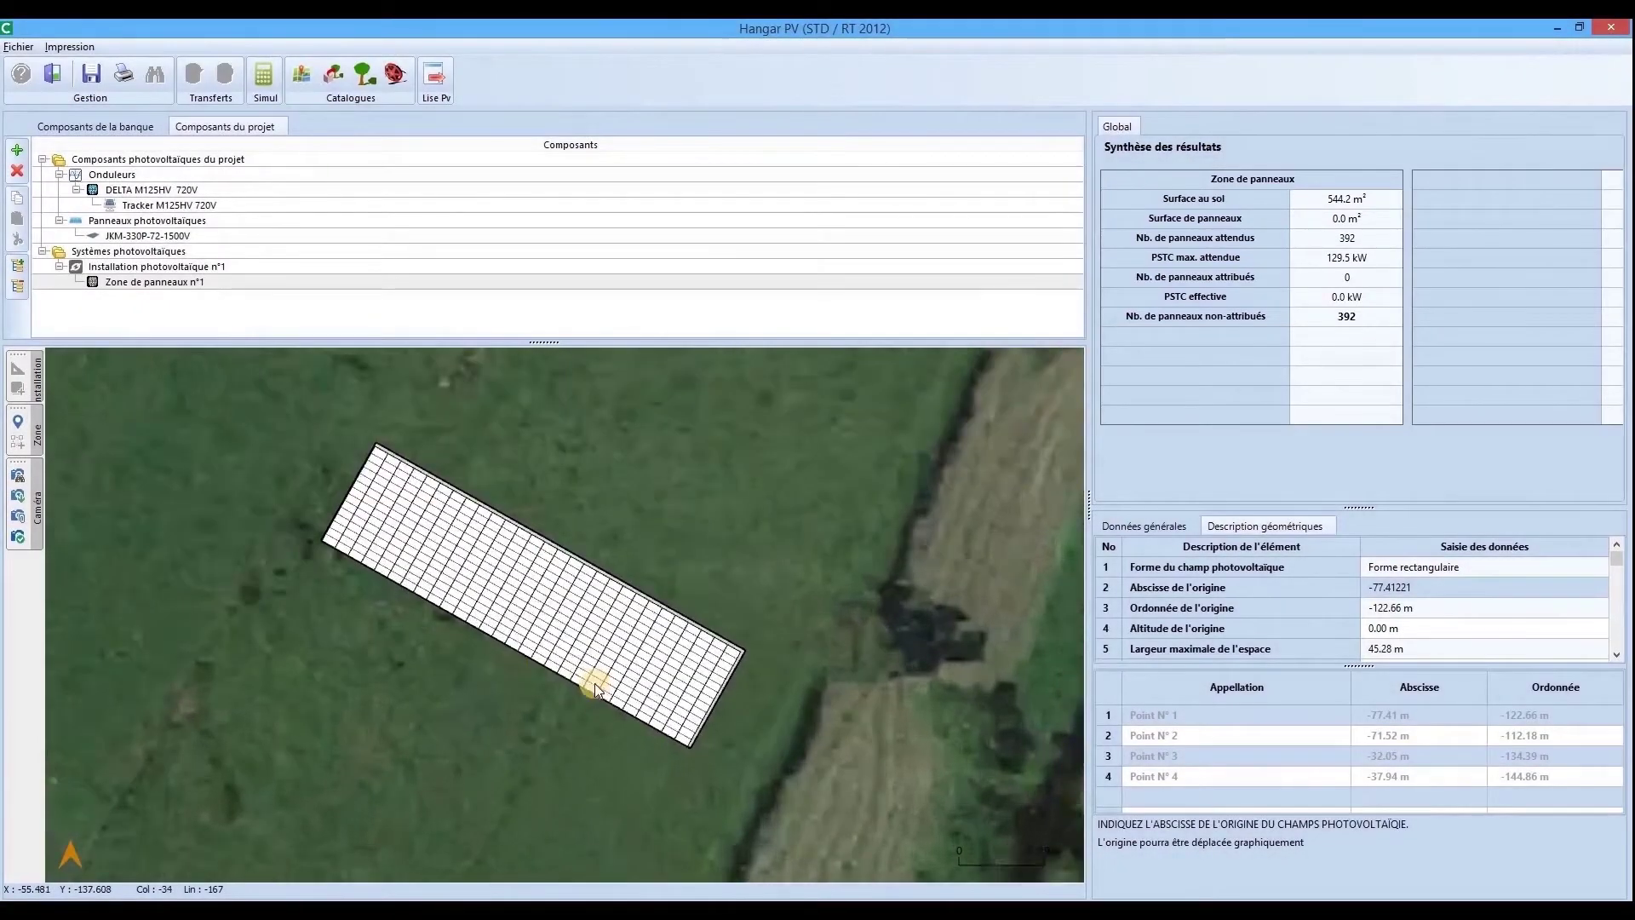
{"action": "scroll", "coordinate": [593, 685], "scroll_direction": "up", "scroll_amount": 2}
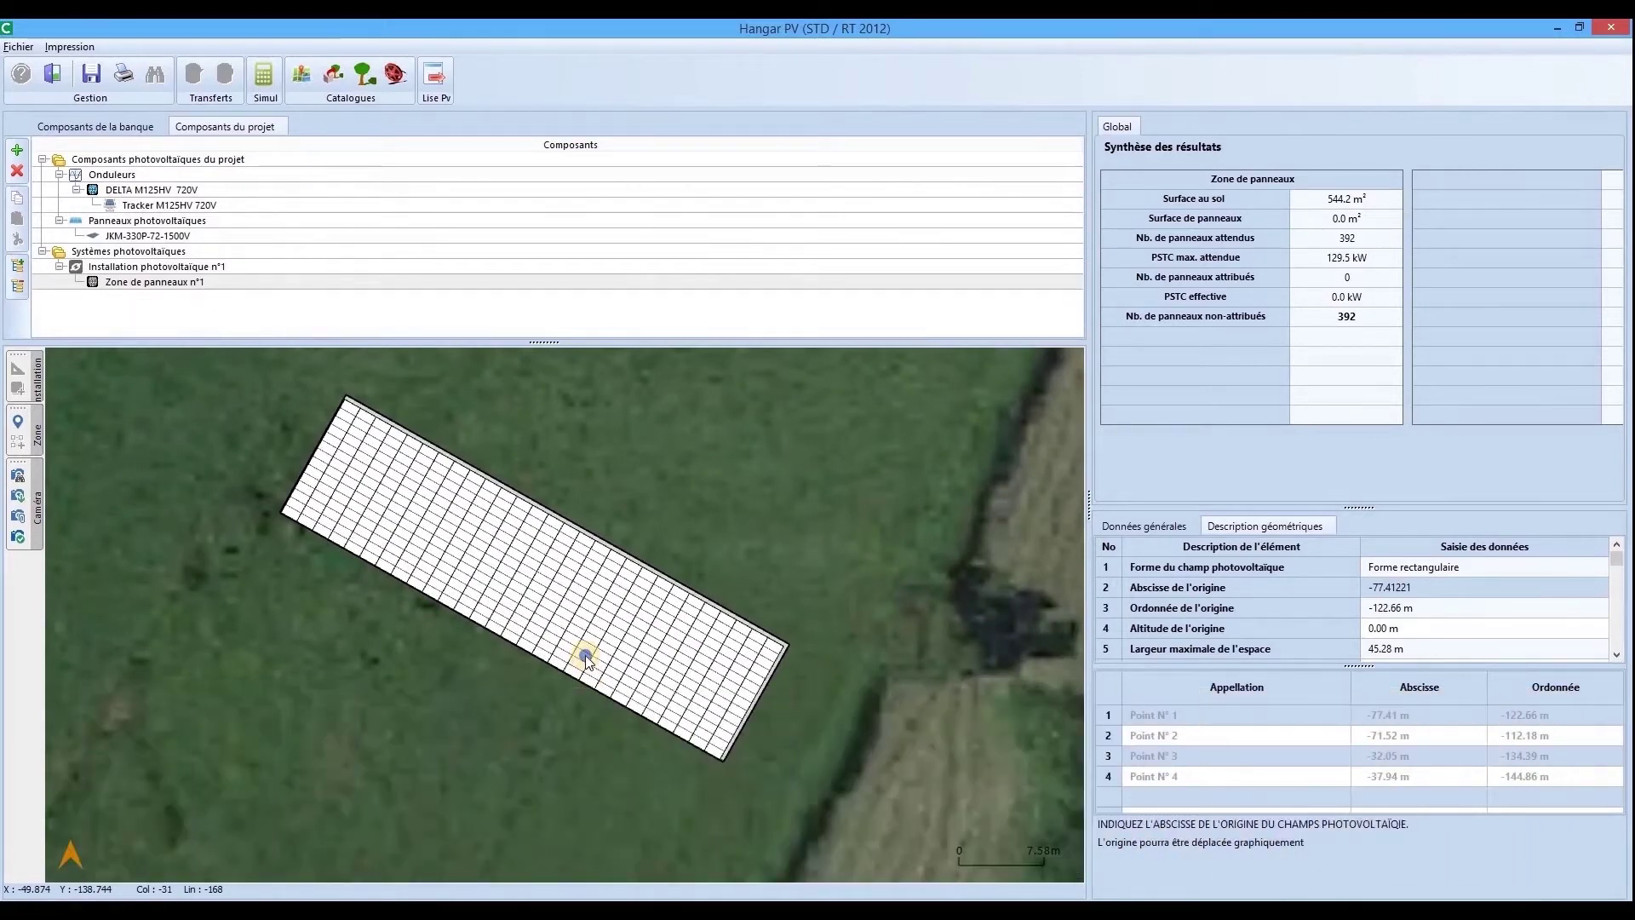
{"action": "right_click_drag", "start_coordinate": [585, 656], "coordinate": [668, 573]}
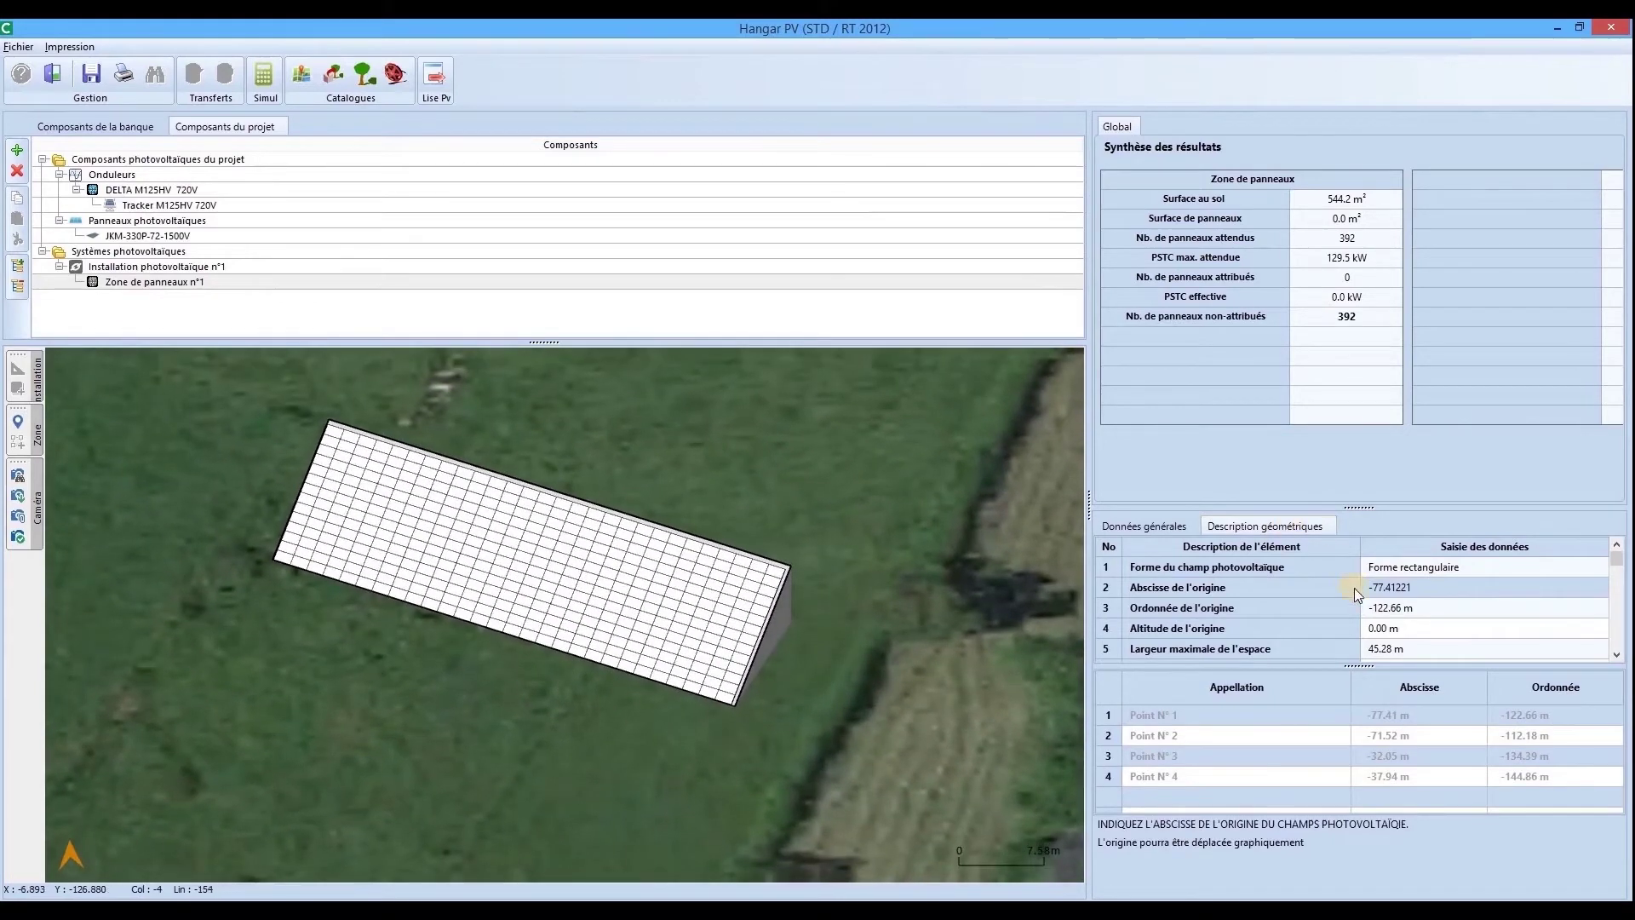
{"action": "left_click", "coordinate": [1379, 630]}
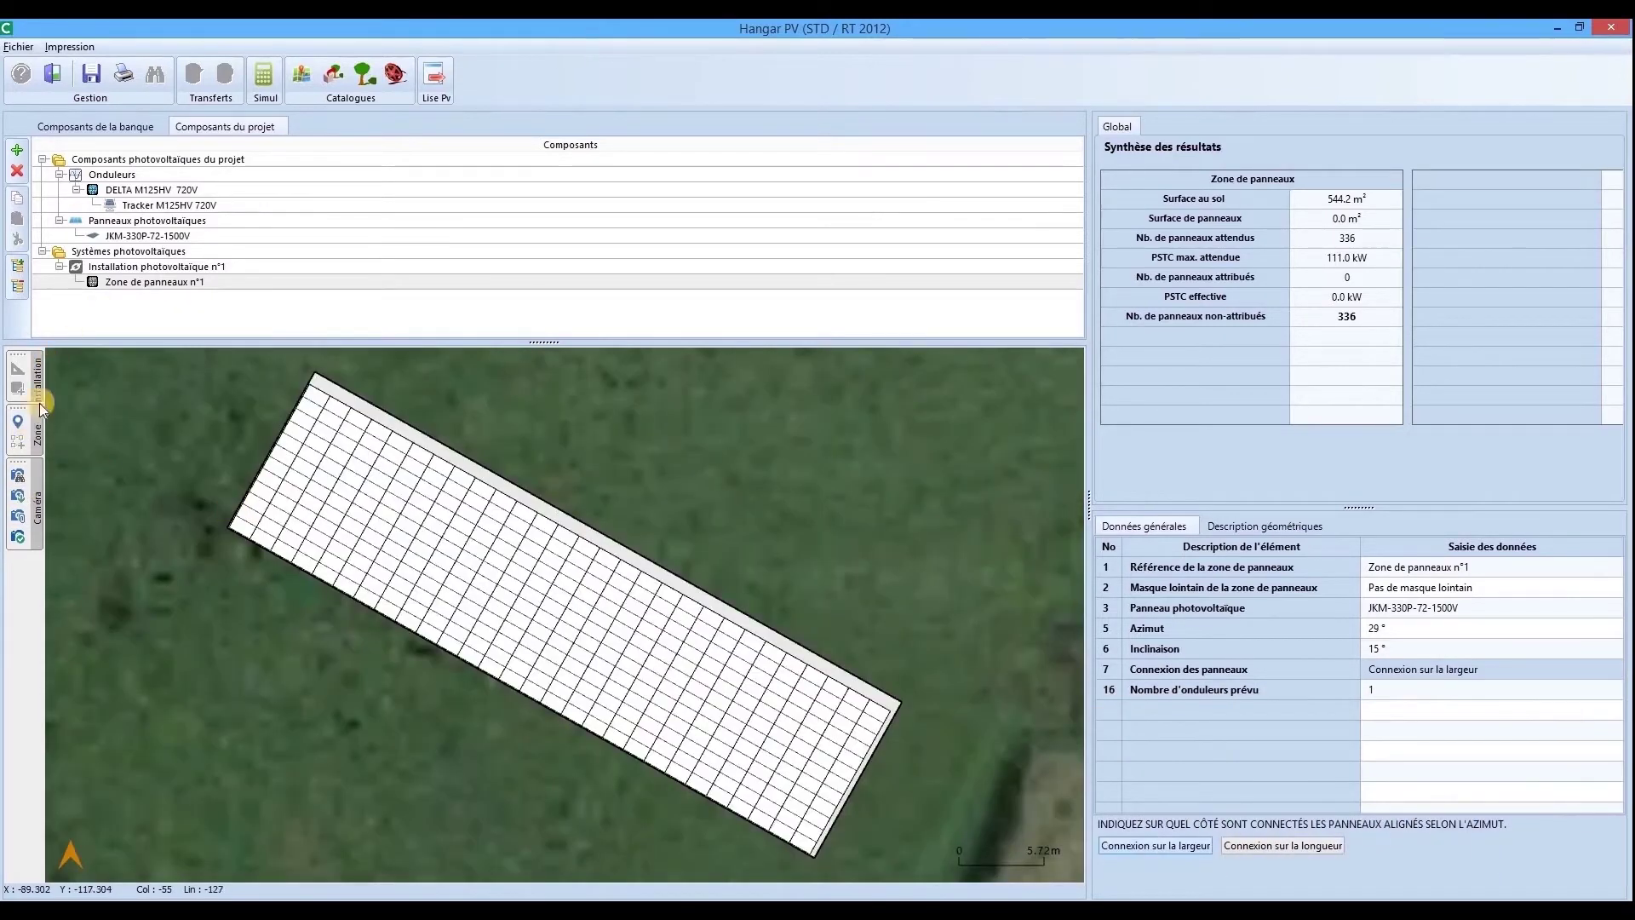
- Draw a four-point exclusion zone across the roof's western end and refresh the panel layout
{"action": "left_click", "coordinate": [39, 400]}
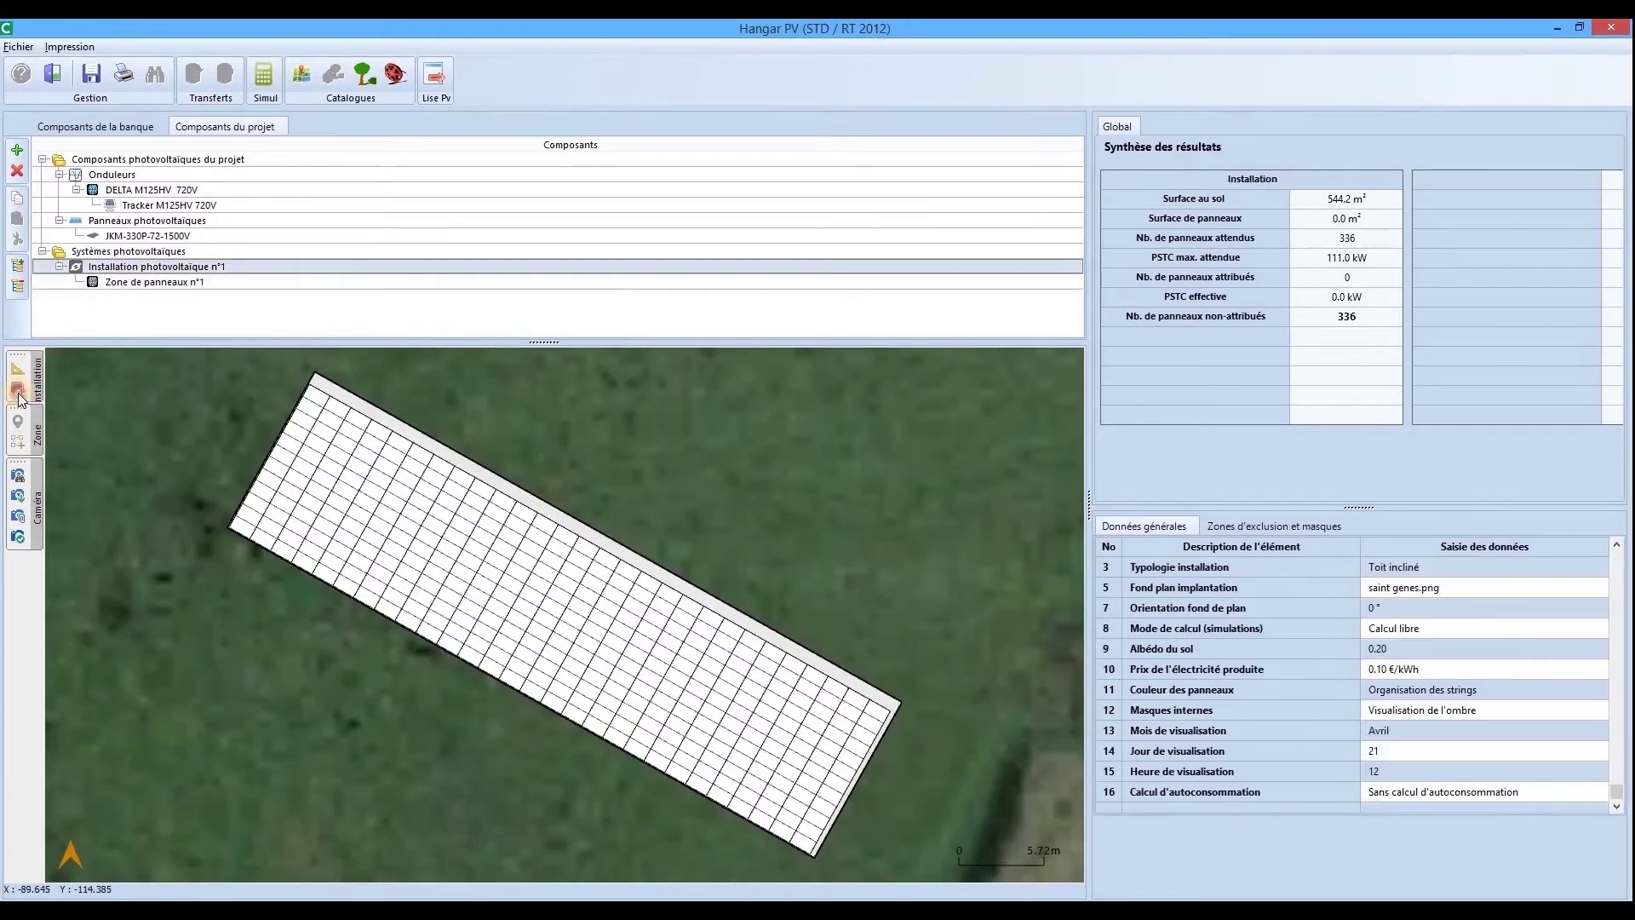
{"action": "left_click", "coordinate": [257, 586]}
{"action": "left_click", "coordinate": [362, 413]}
{"action": "left_click", "coordinate": [300, 377]}
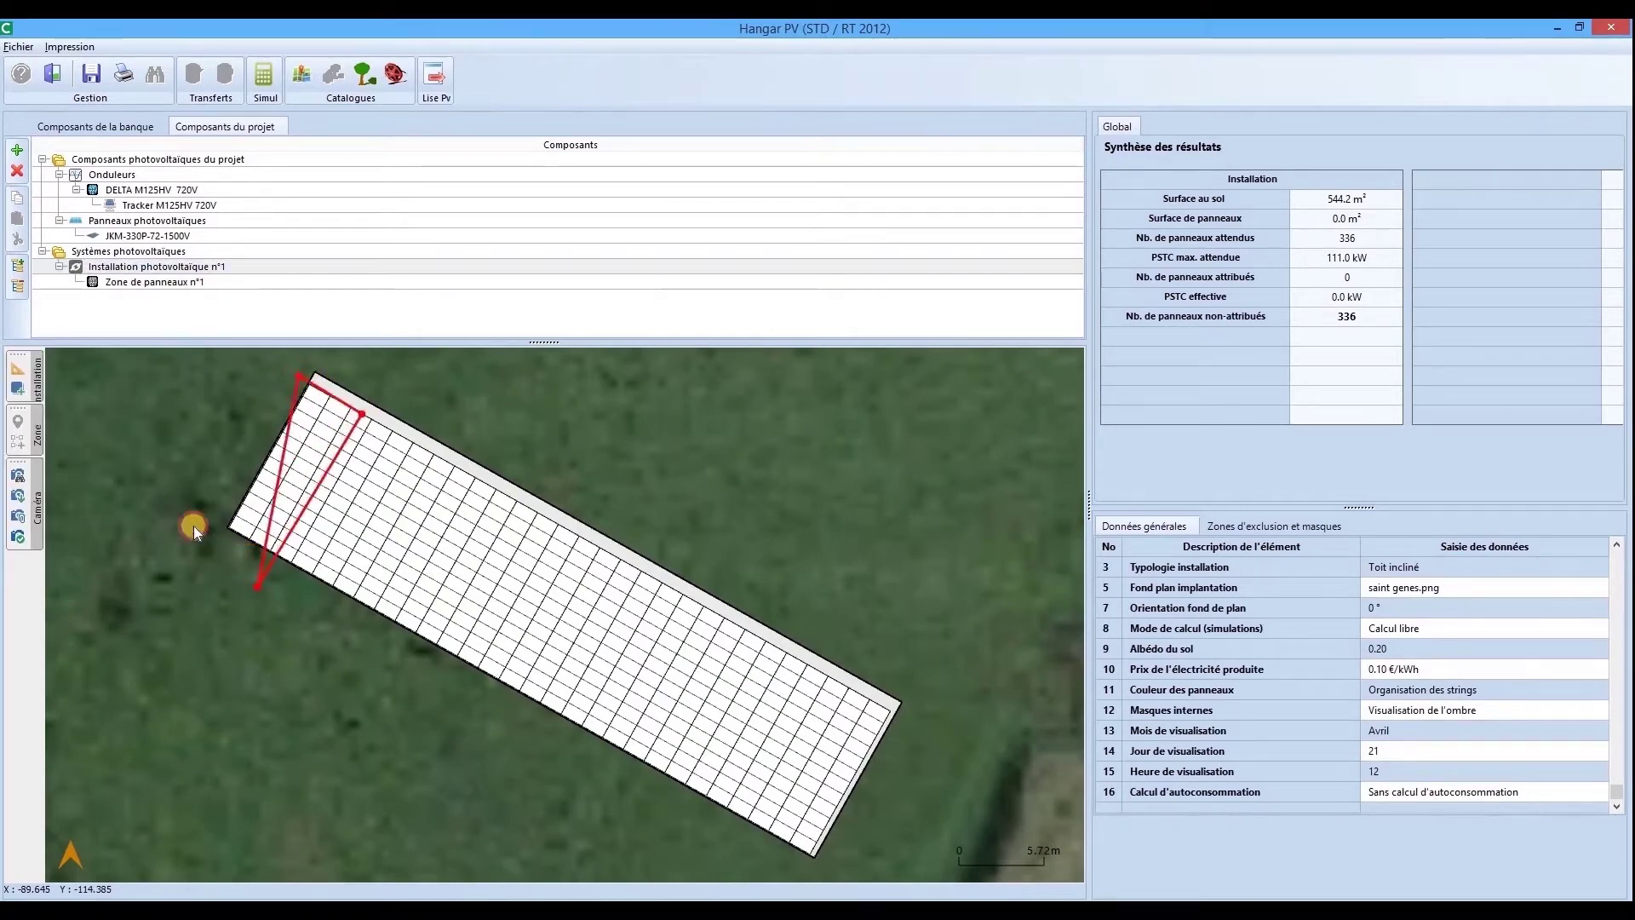
{"action": "left_click", "coordinate": [189, 535]}
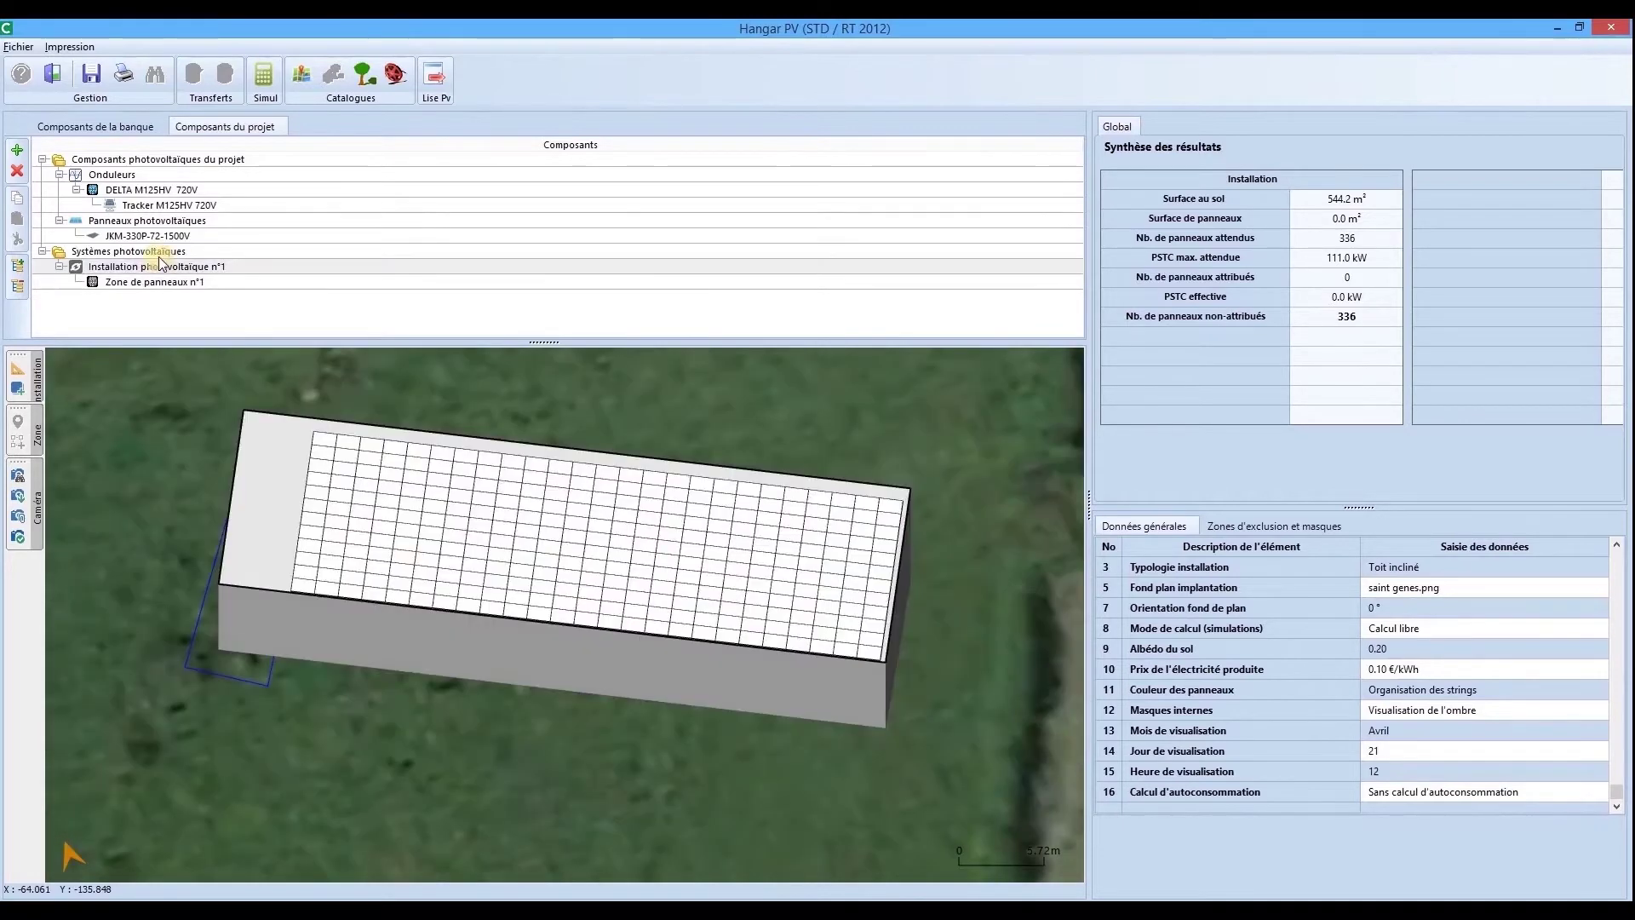
{"action": "left_click", "coordinate": [134, 281]}
{"action": "left_click", "coordinate": [128, 267]}
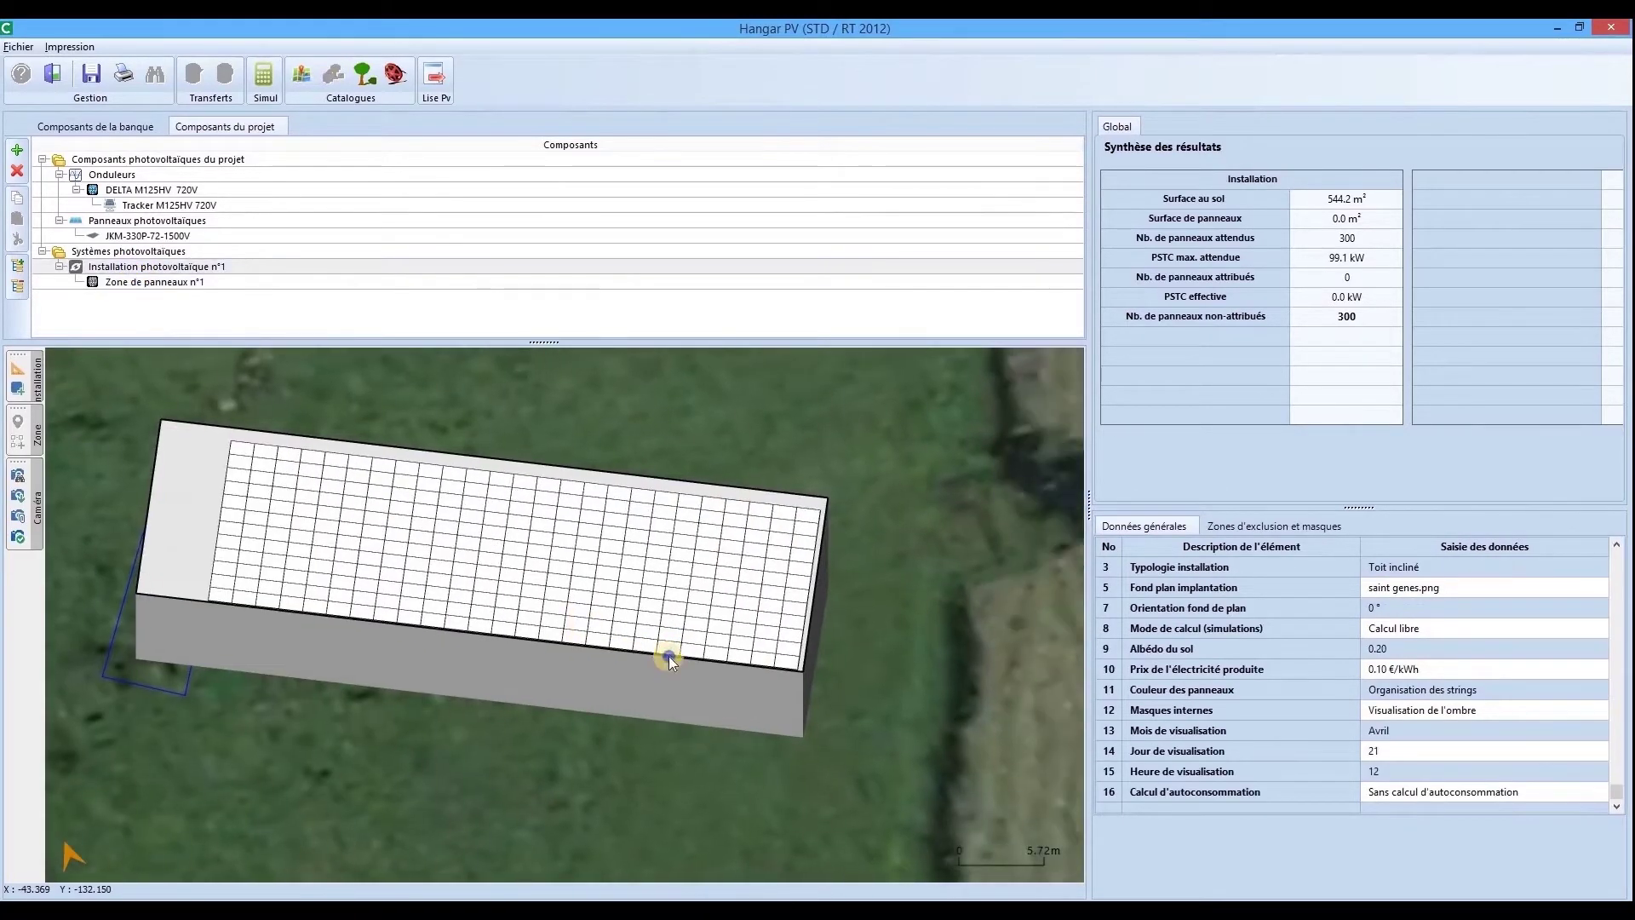
{"action": "left_click_drag", "start_coordinate": [667, 656], "coordinate": [296, 463]}
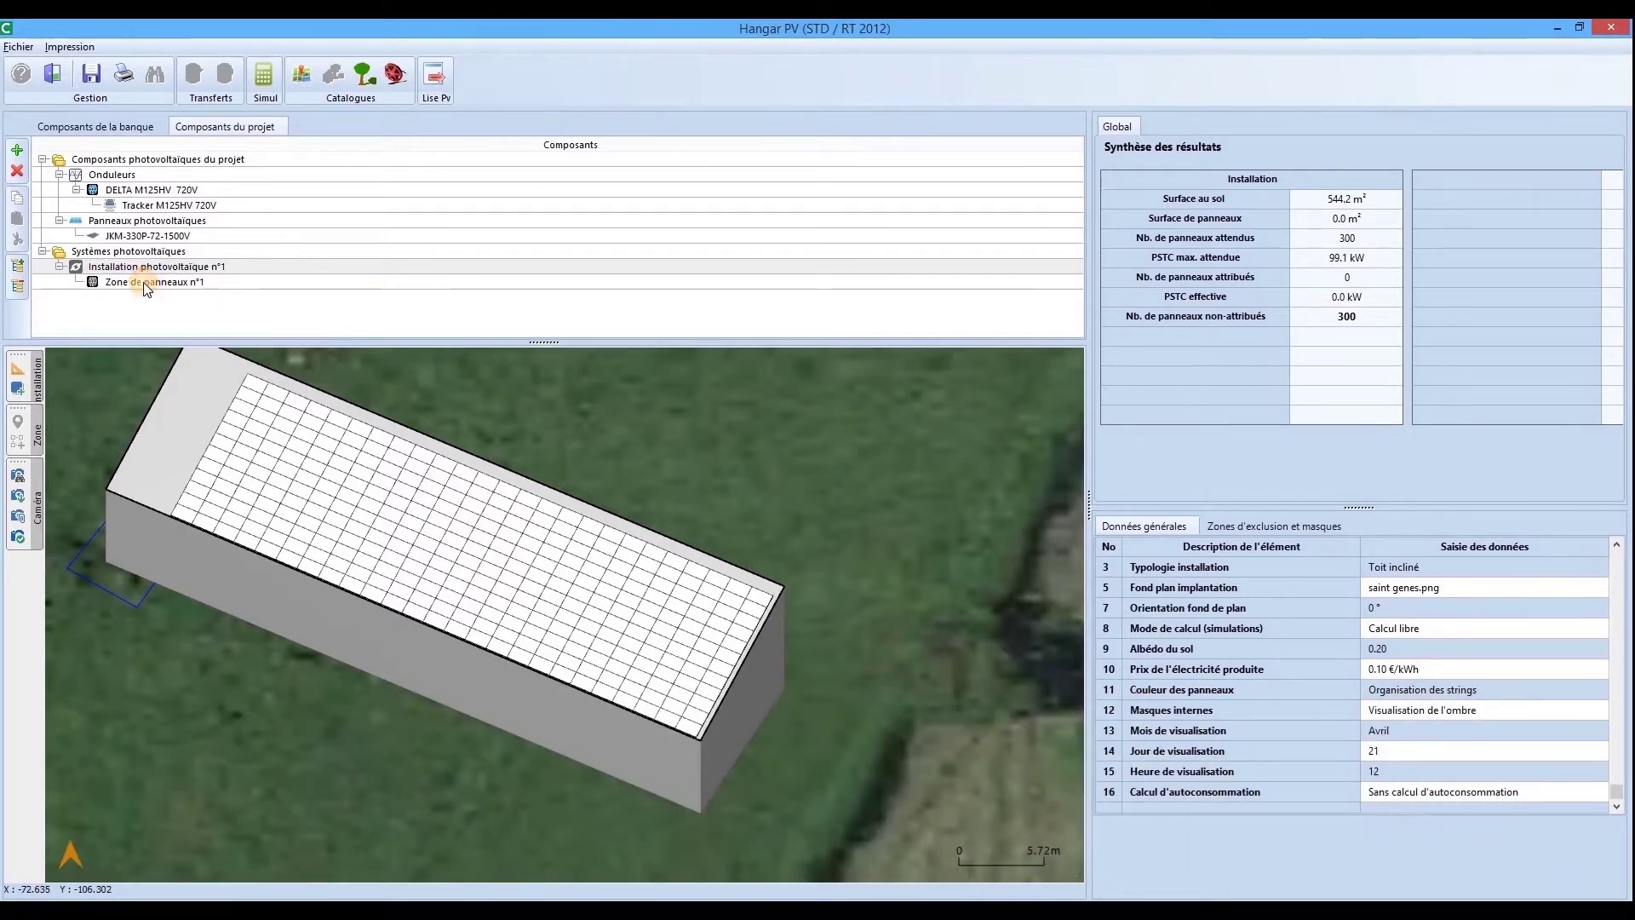
- Add an inverter component to Zone de panneaux n°1
{"action": "left_click", "coordinate": [147, 283]}
{"action": "right_click", "coordinate": [144, 284]}
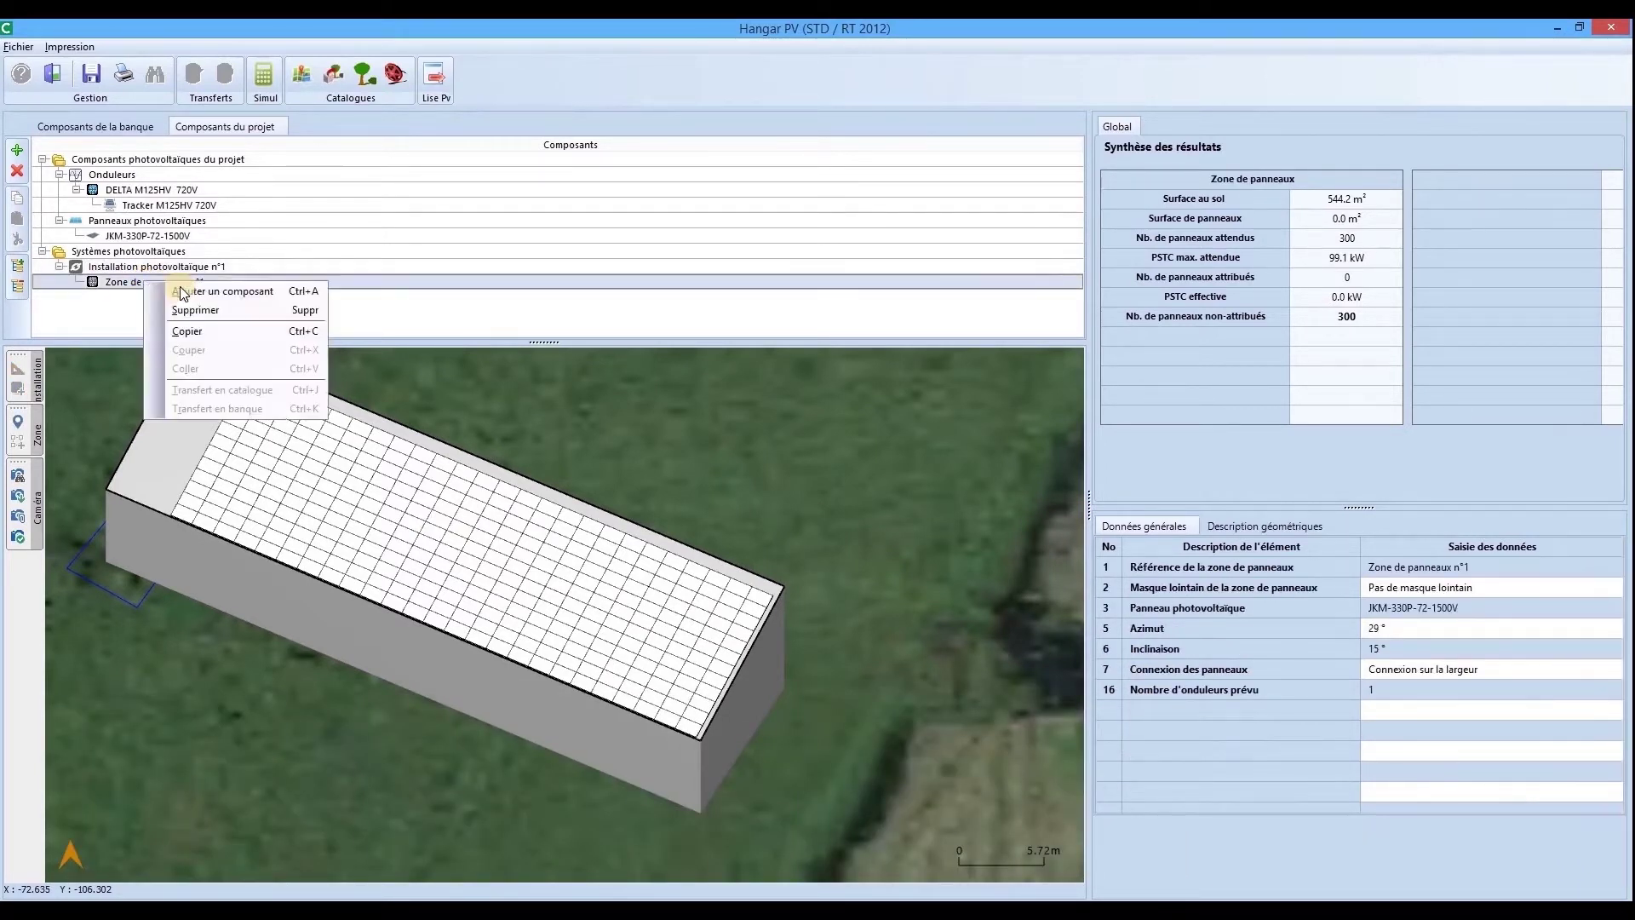
{"action": "left_click", "coordinate": [213, 300]}
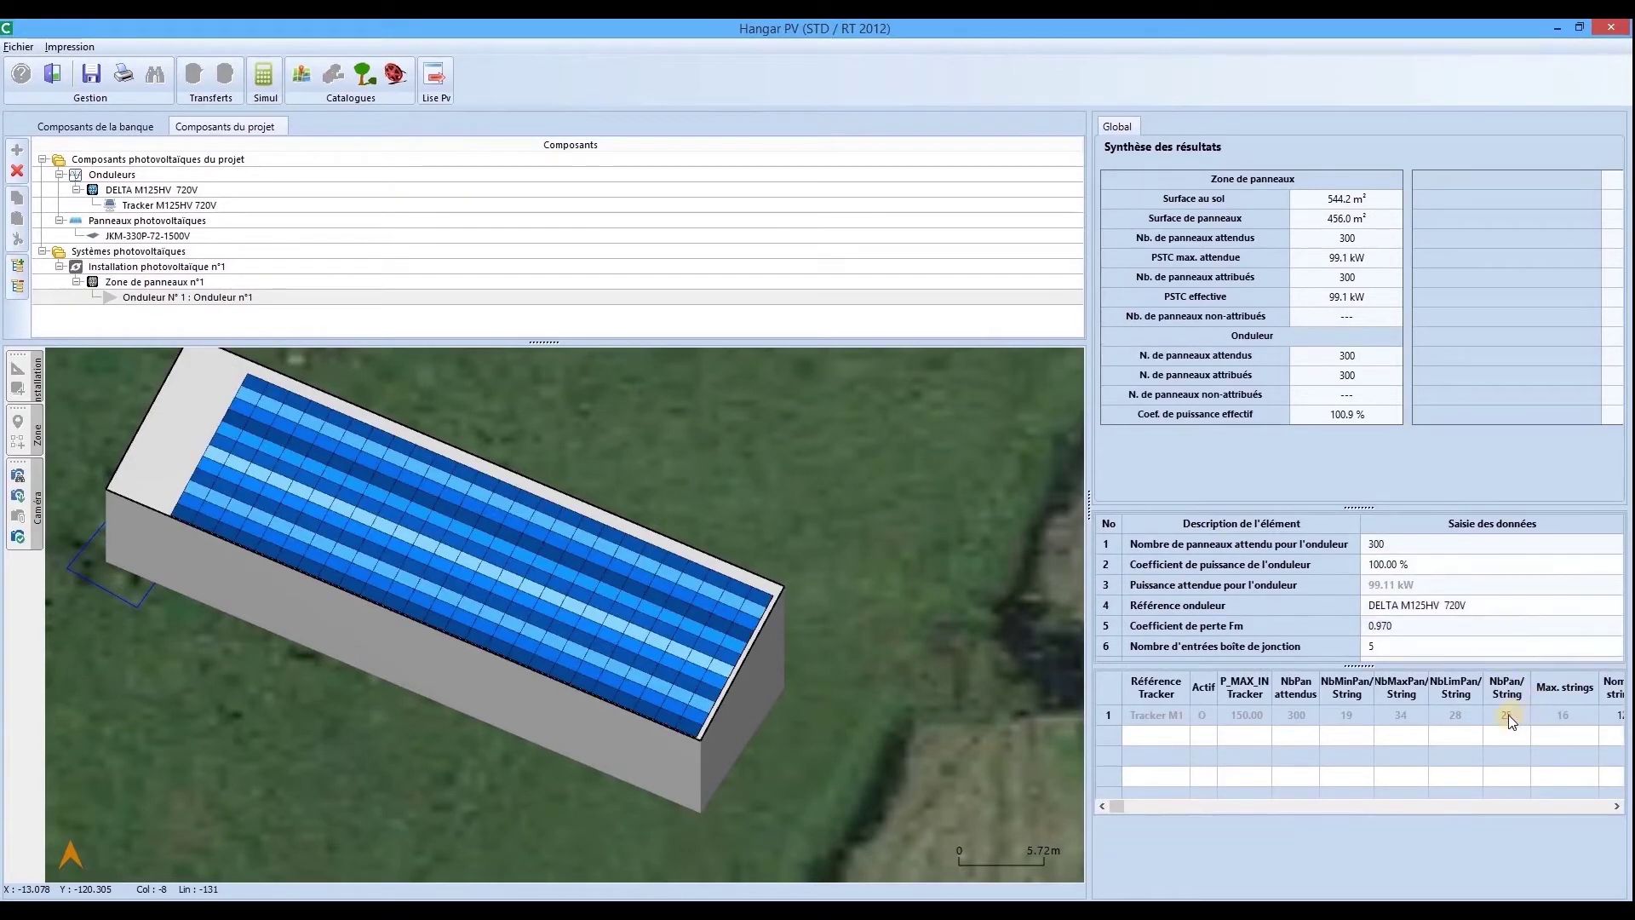
- Widen the results and data area and show the options for the tracker's number of panels per string
{"action": "left_click_drag", "start_coordinate": [1089, 513], "coordinate": [1026, 514]}
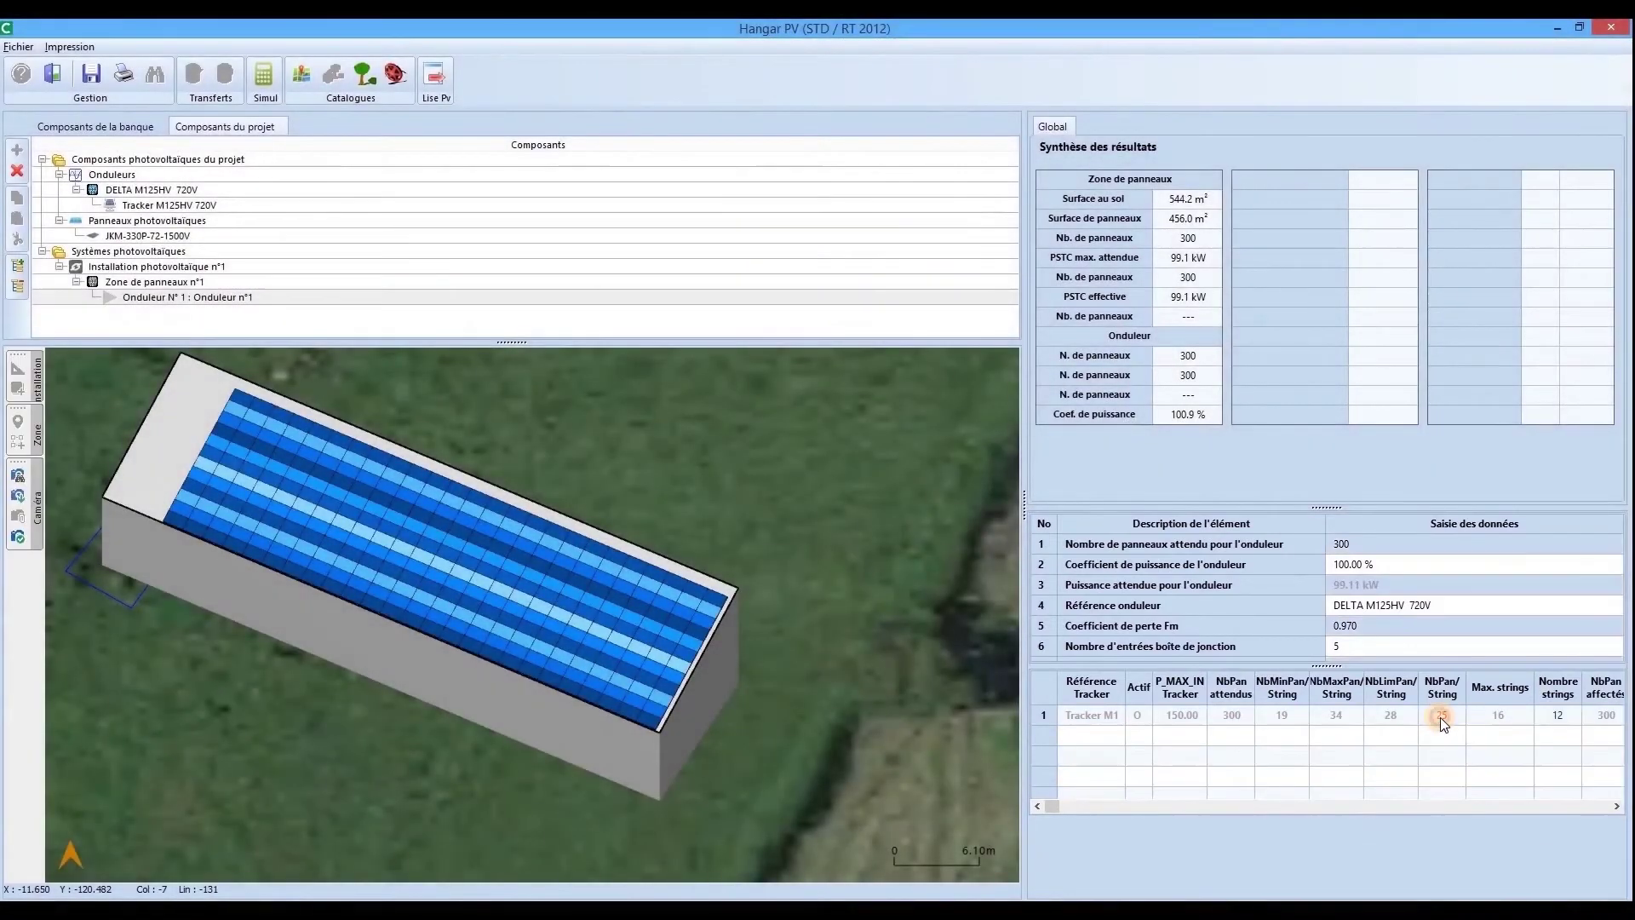
{"action": "left_click", "coordinate": [1439, 717]}
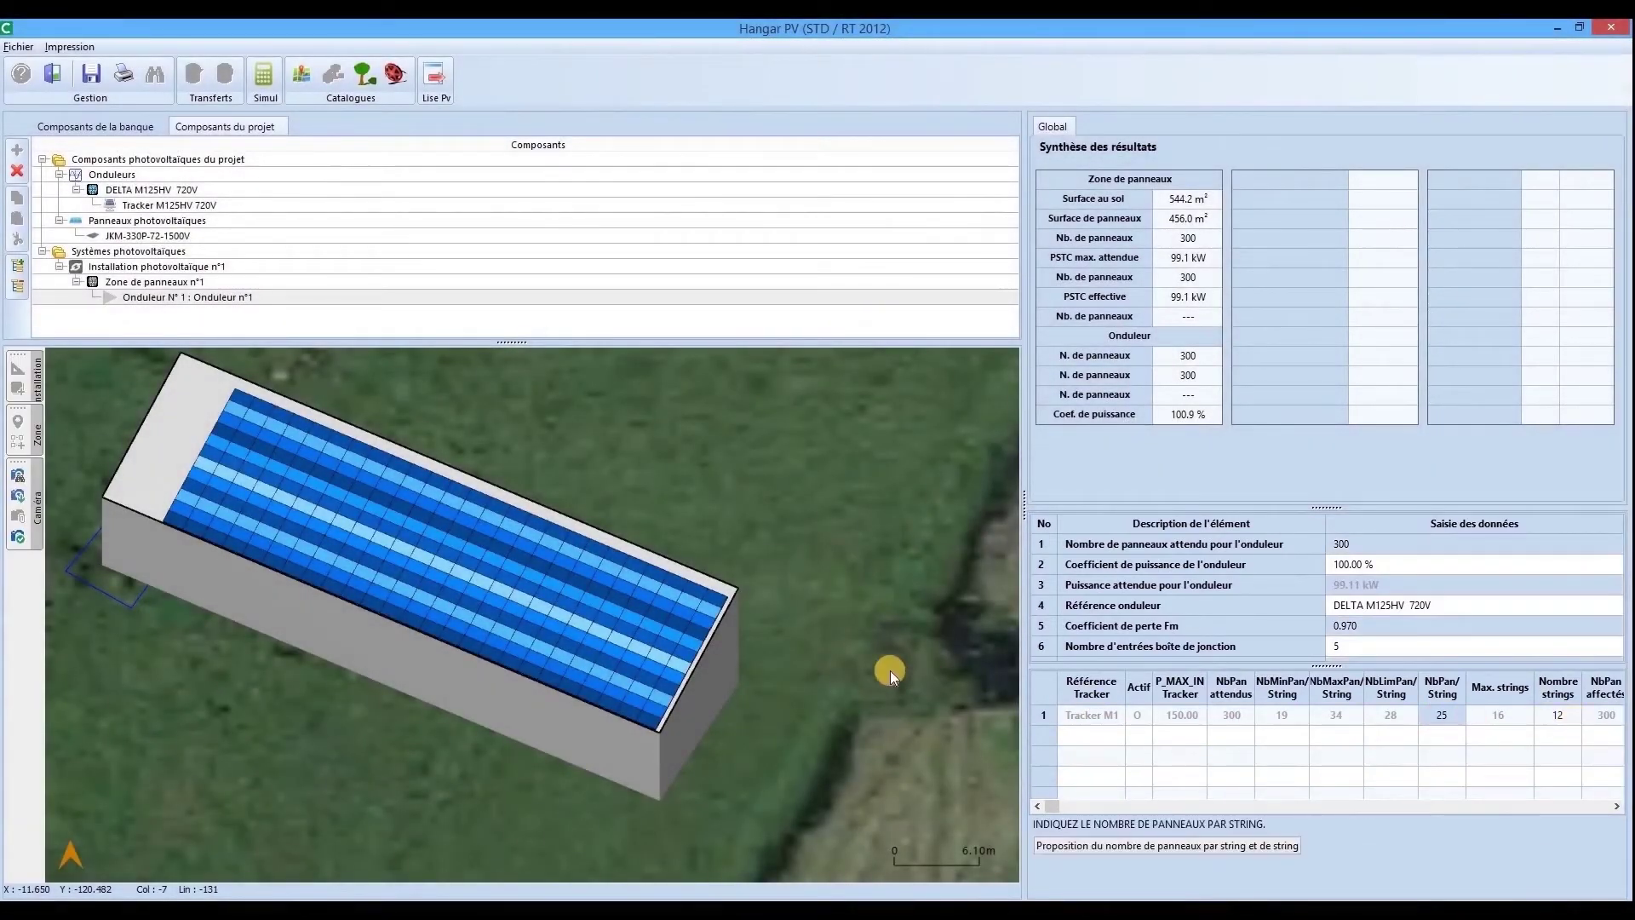
- Draw a closed polygonal exclusion zone for the installation on the ground just southeast of the hangar
{"action": "scroll", "coordinate": [815, 647], "scroll_direction": "down", "scroll_amount": 3}
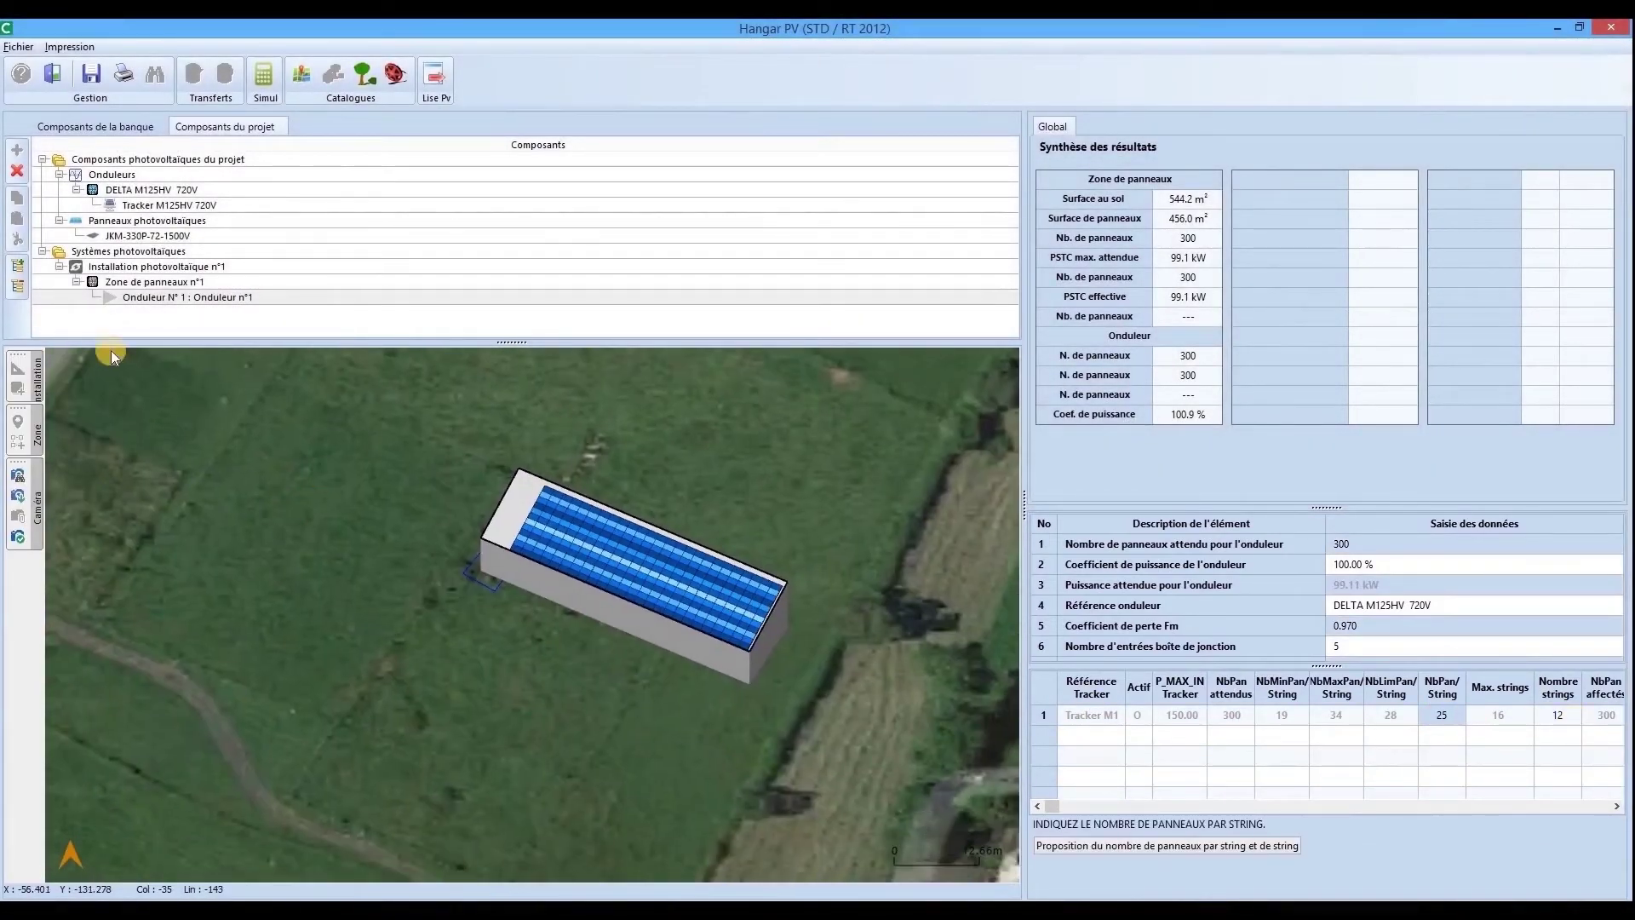
{"action": "left_click", "coordinate": [109, 266]}
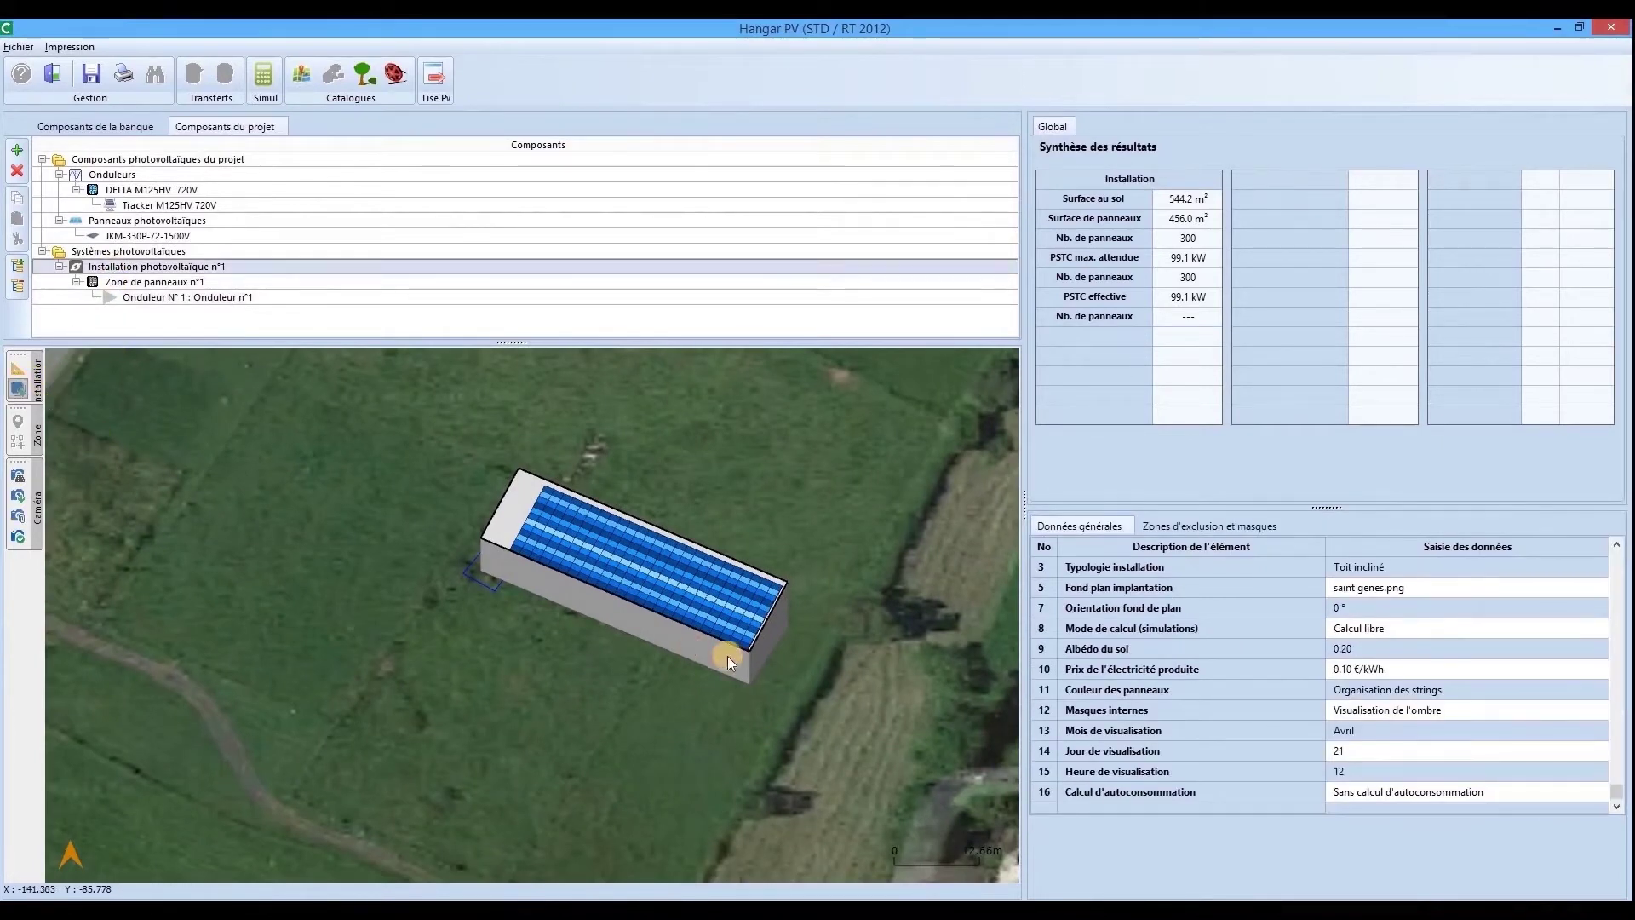
{"action": "middle_click_drag", "start_coordinate": [848, 678], "coordinate": [793, 681]}
{"action": "scroll", "coordinate": [793, 681], "scroll_direction": "up", "scroll_amount": 1}
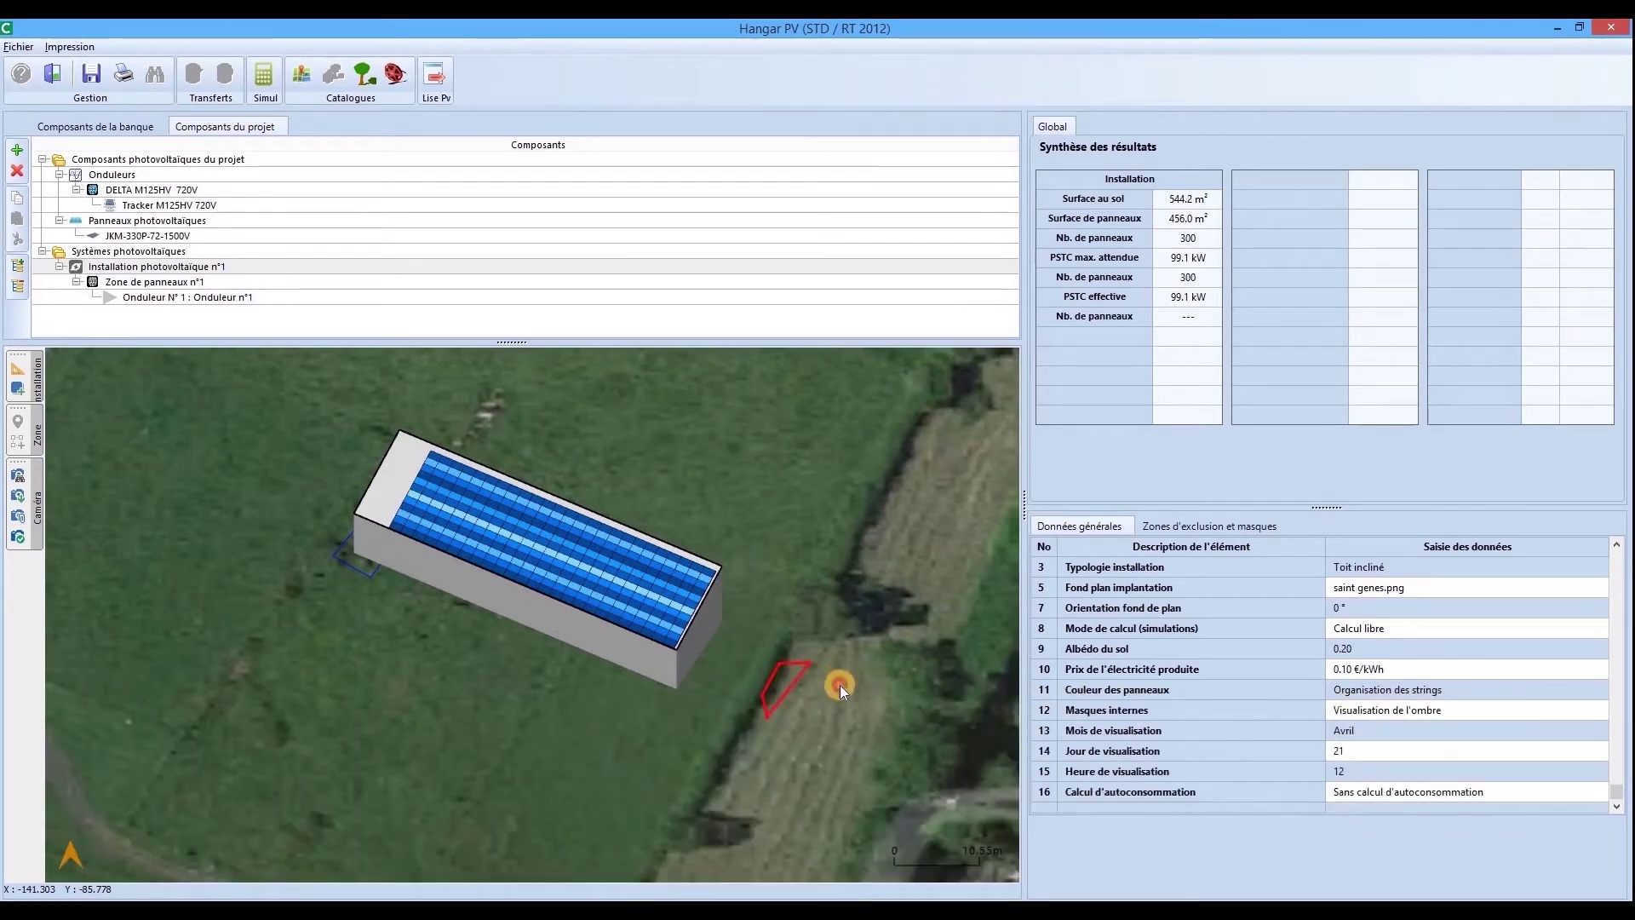
{"action": "left_click", "coordinate": [839, 708]}
{"action": "left_click", "coordinate": [822, 722]}
{"action": "left_click", "coordinate": [793, 723]}
{"action": "right_click", "coordinate": [793, 724]}
- Set the height of Zone d'exclusion N° 2 to 15 m so it acts as a mask
{"action": "left_click", "coordinate": [1209, 525]}
{"action": "left_click", "coordinate": [1255, 603]}
{"action": "type", "text": "15"}
{"action": "key", "text": "Return"}
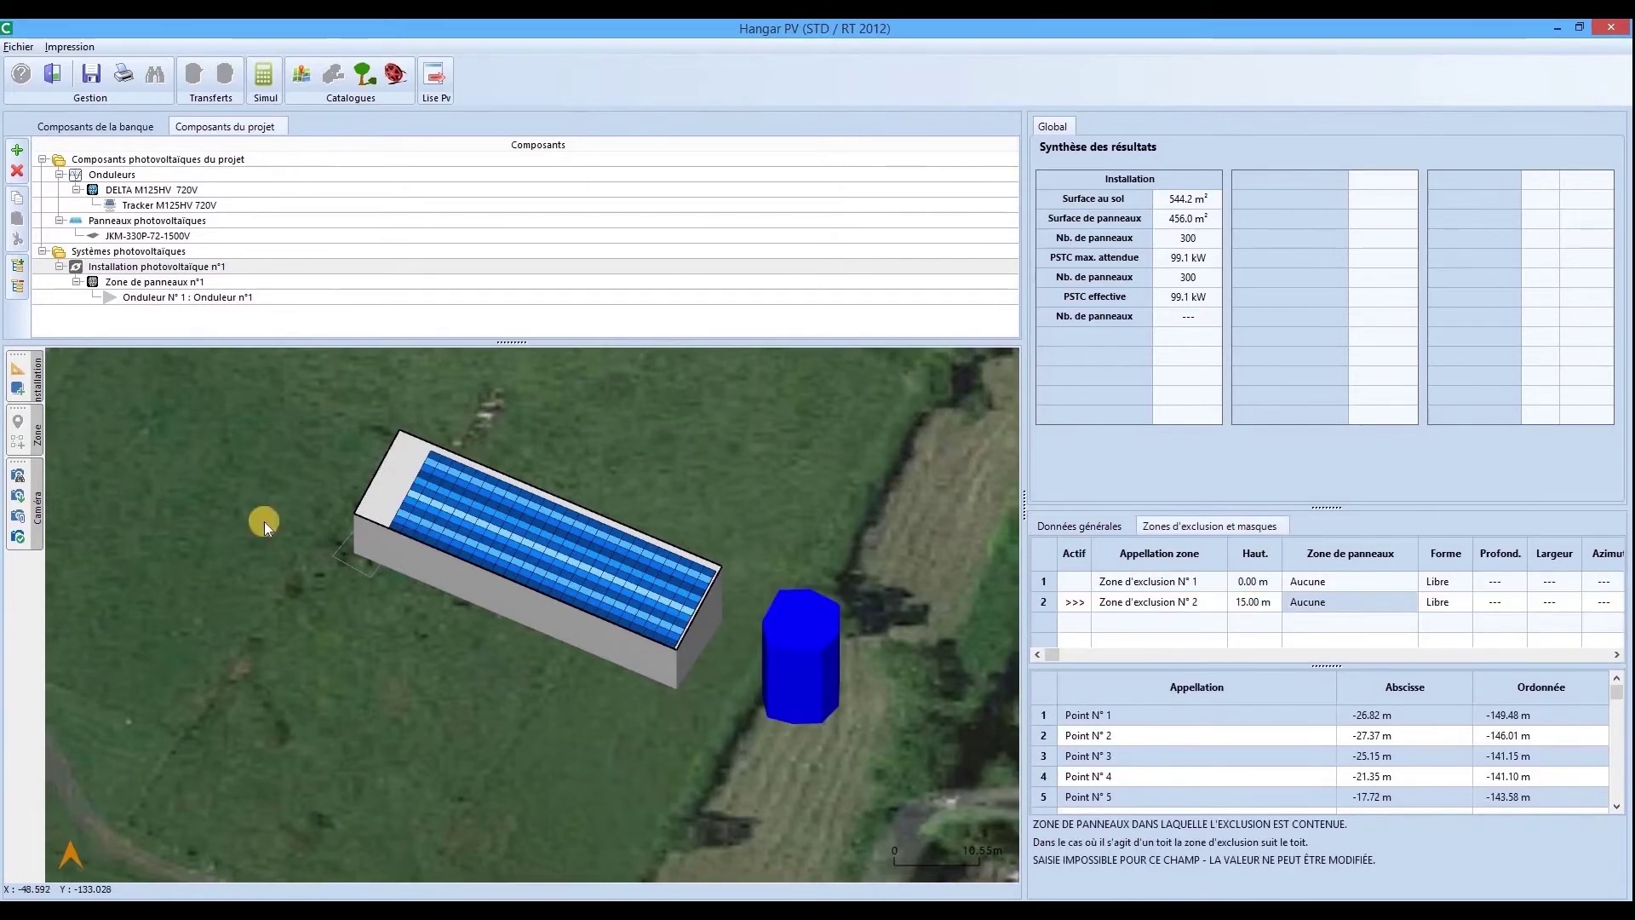
- Draw a closed free-form exclusion zone on the ground west of the hangar and set its height to 15 m
{"action": "left_click", "coordinate": [115, 681]}
{"action": "left_click", "coordinate": [307, 684]}
{"action": "left_click", "coordinate": [357, 726]}
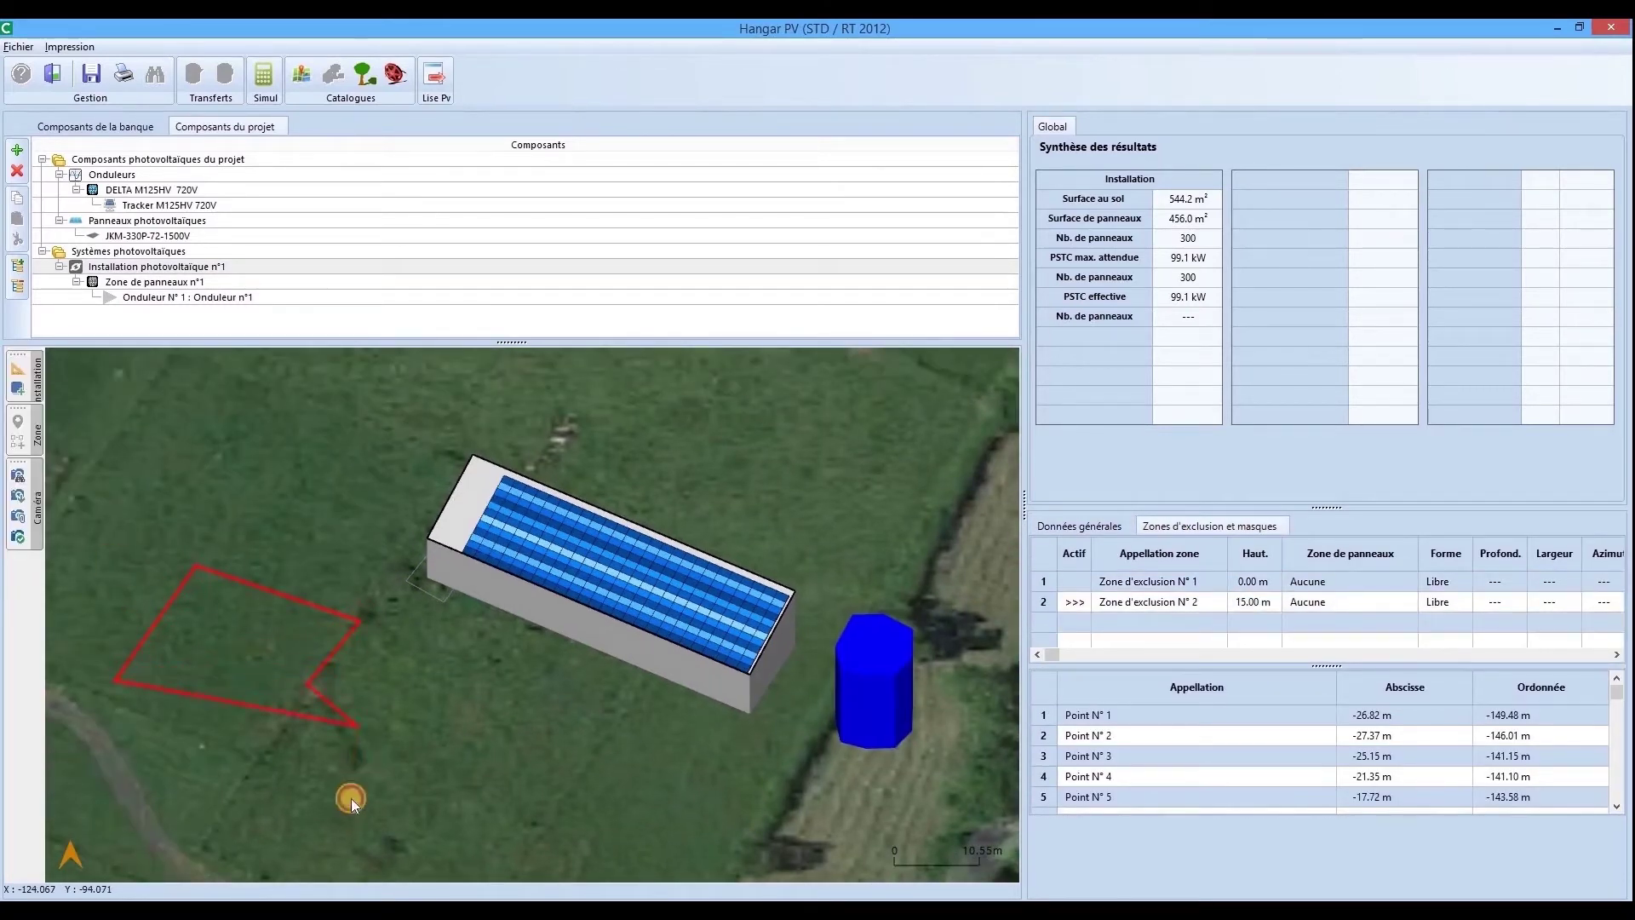
{"action": "right_click", "coordinate": [173, 730]}
{"action": "left_click", "coordinate": [1255, 622]}
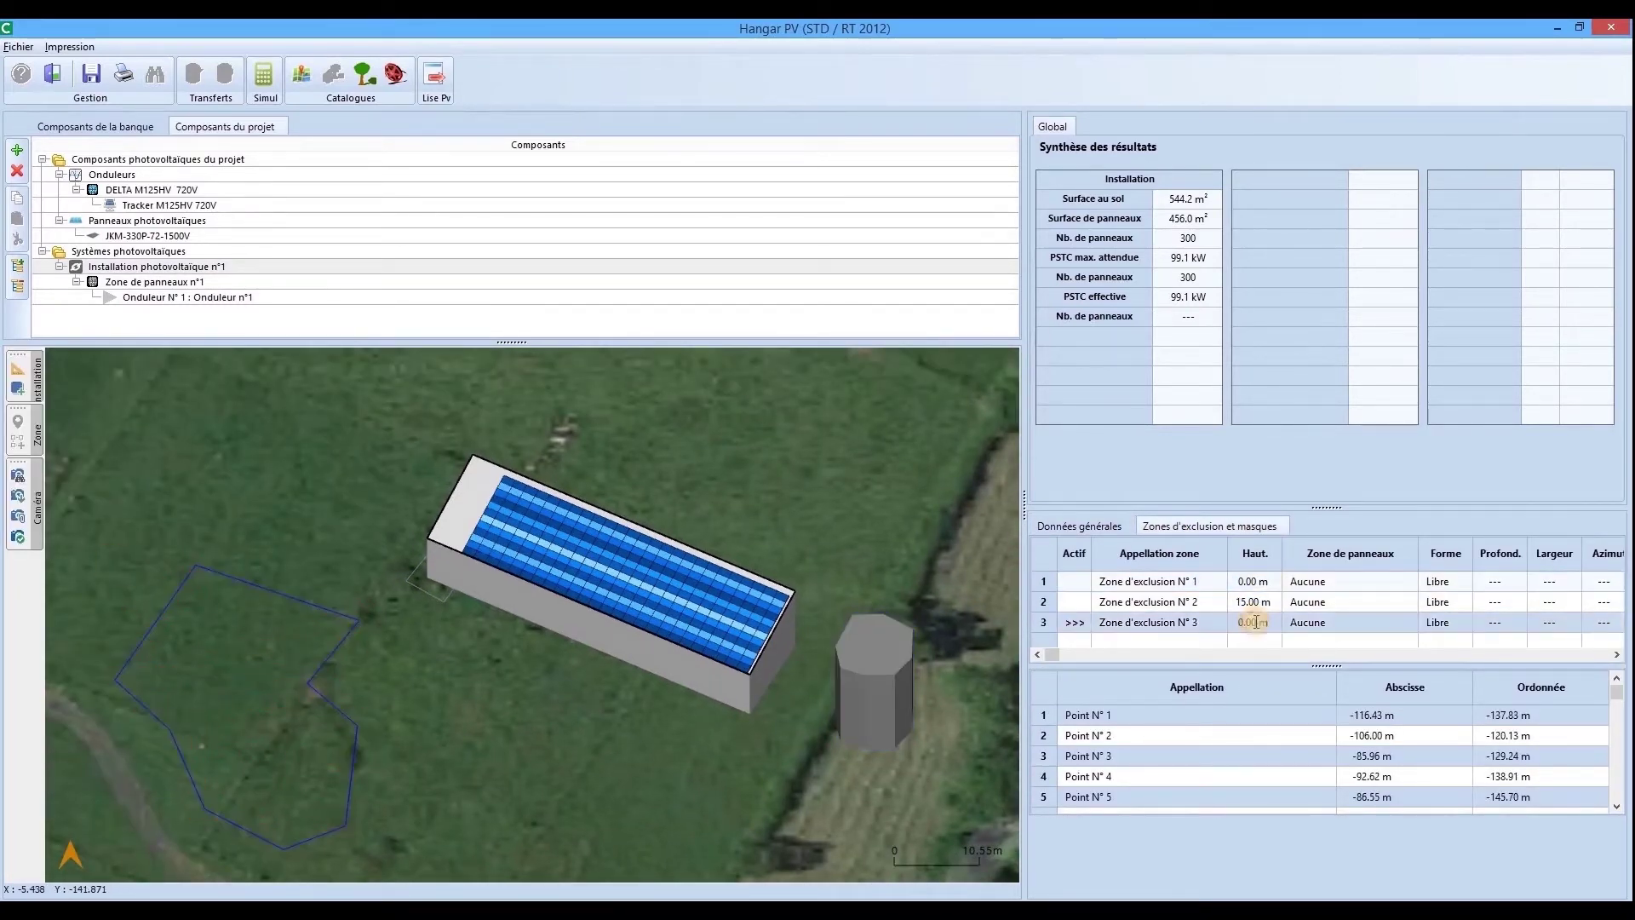
{"action": "type", "text": "15"}
{"action": "key", "text": "Return"}
- Draw a four-point exclusion zone of about 16 by 17 m on the ground south of the hangar
{"action": "middle_click_drag", "start_coordinate": [530, 691], "coordinate": [415, 644]}
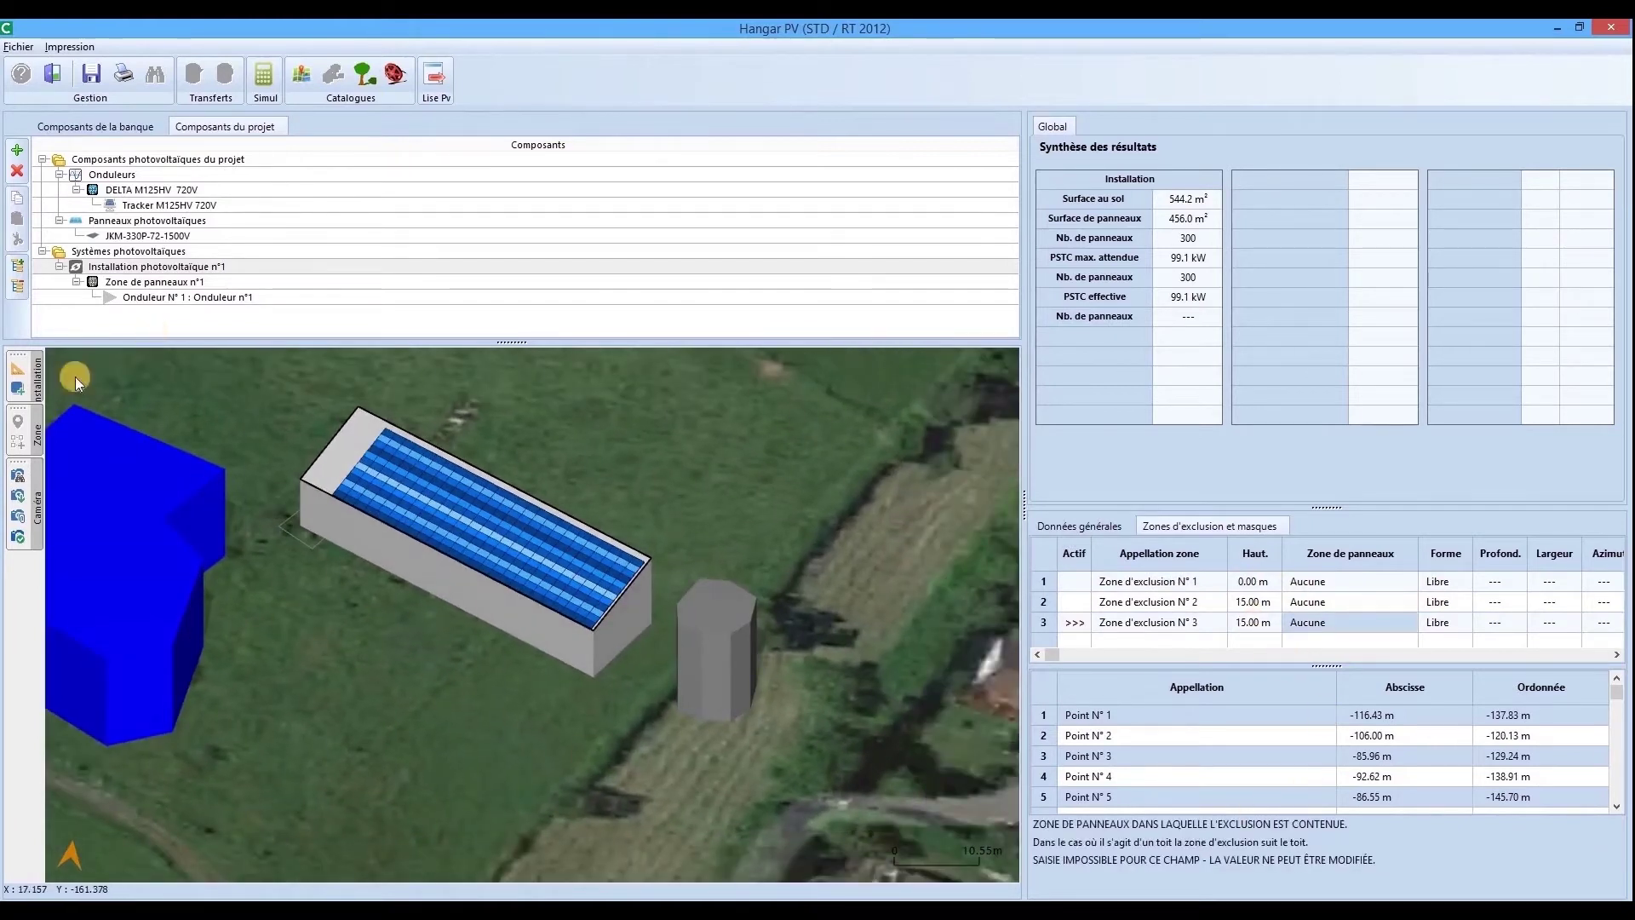
{"action": "left_click", "coordinate": [17, 388]}
{"action": "left_click", "coordinate": [345, 790]}
{"action": "left_click", "coordinate": [417, 718]}
{"action": "left_click", "coordinate": [454, 853]}
{"action": "right_click", "coordinate": [454, 852]}
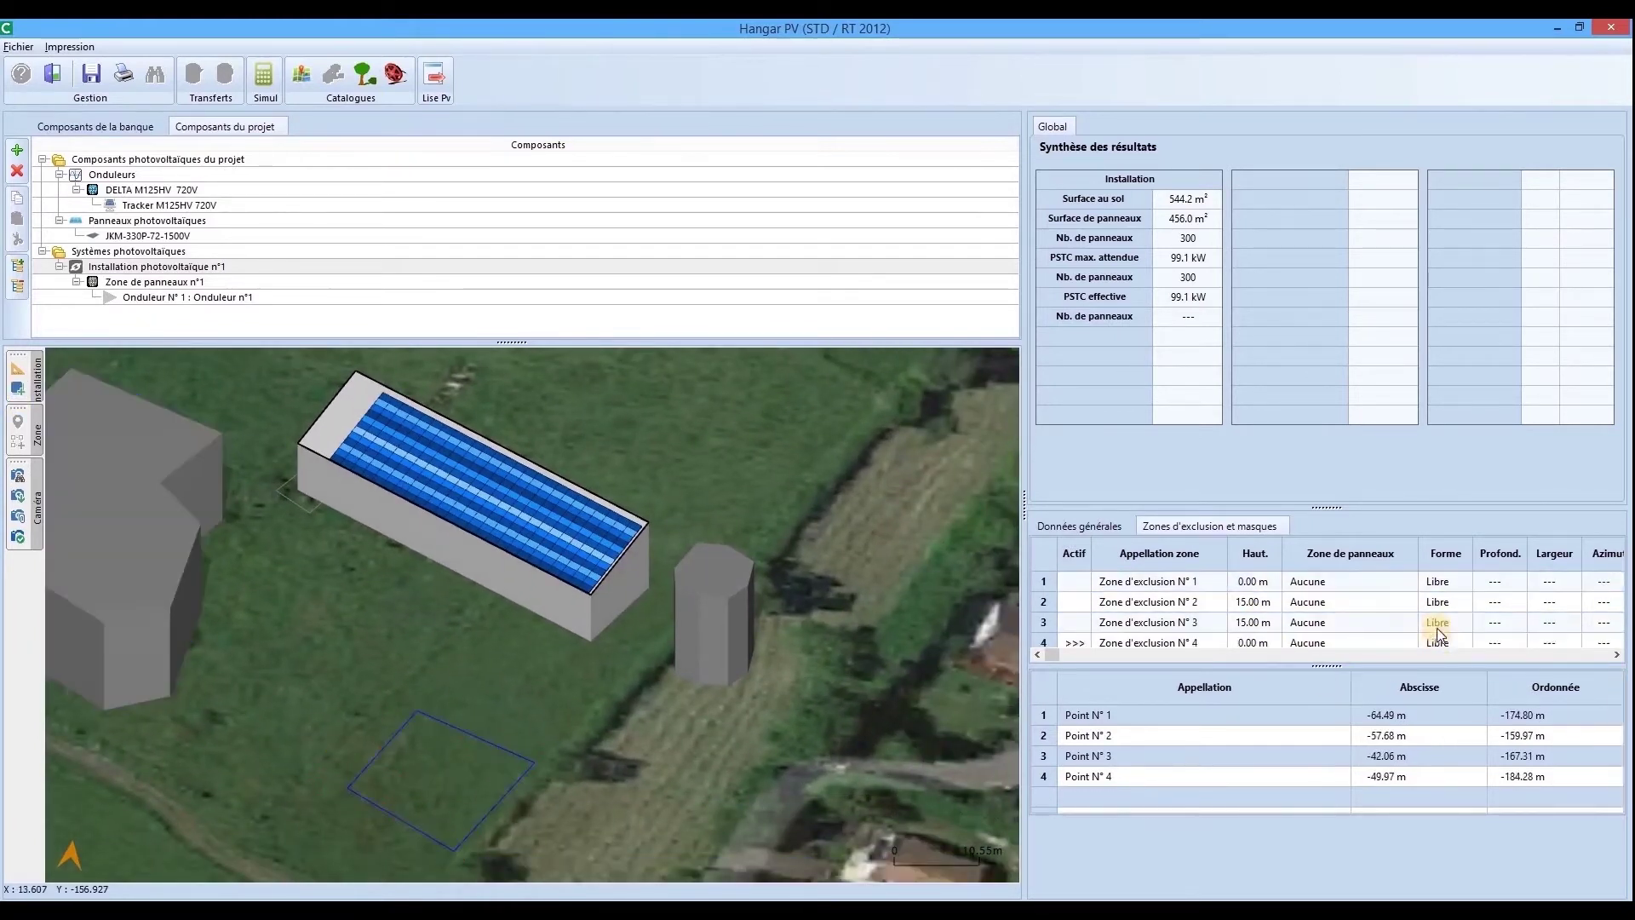
- Set the form of Zone d'exclusion N° 4 to Rect. and its height to 10 m
{"action": "left_click", "coordinate": [1438, 626]}
{"action": "left_click", "coordinate": [1129, 870]}
{"action": "left_click", "coordinate": [1255, 622]}
{"action": "type", "text": "10"}
{"action": "key", "text": "Return"}
{"action": "middle_click_drag", "start_coordinate": [372, 724], "coordinate": [354, 727]}
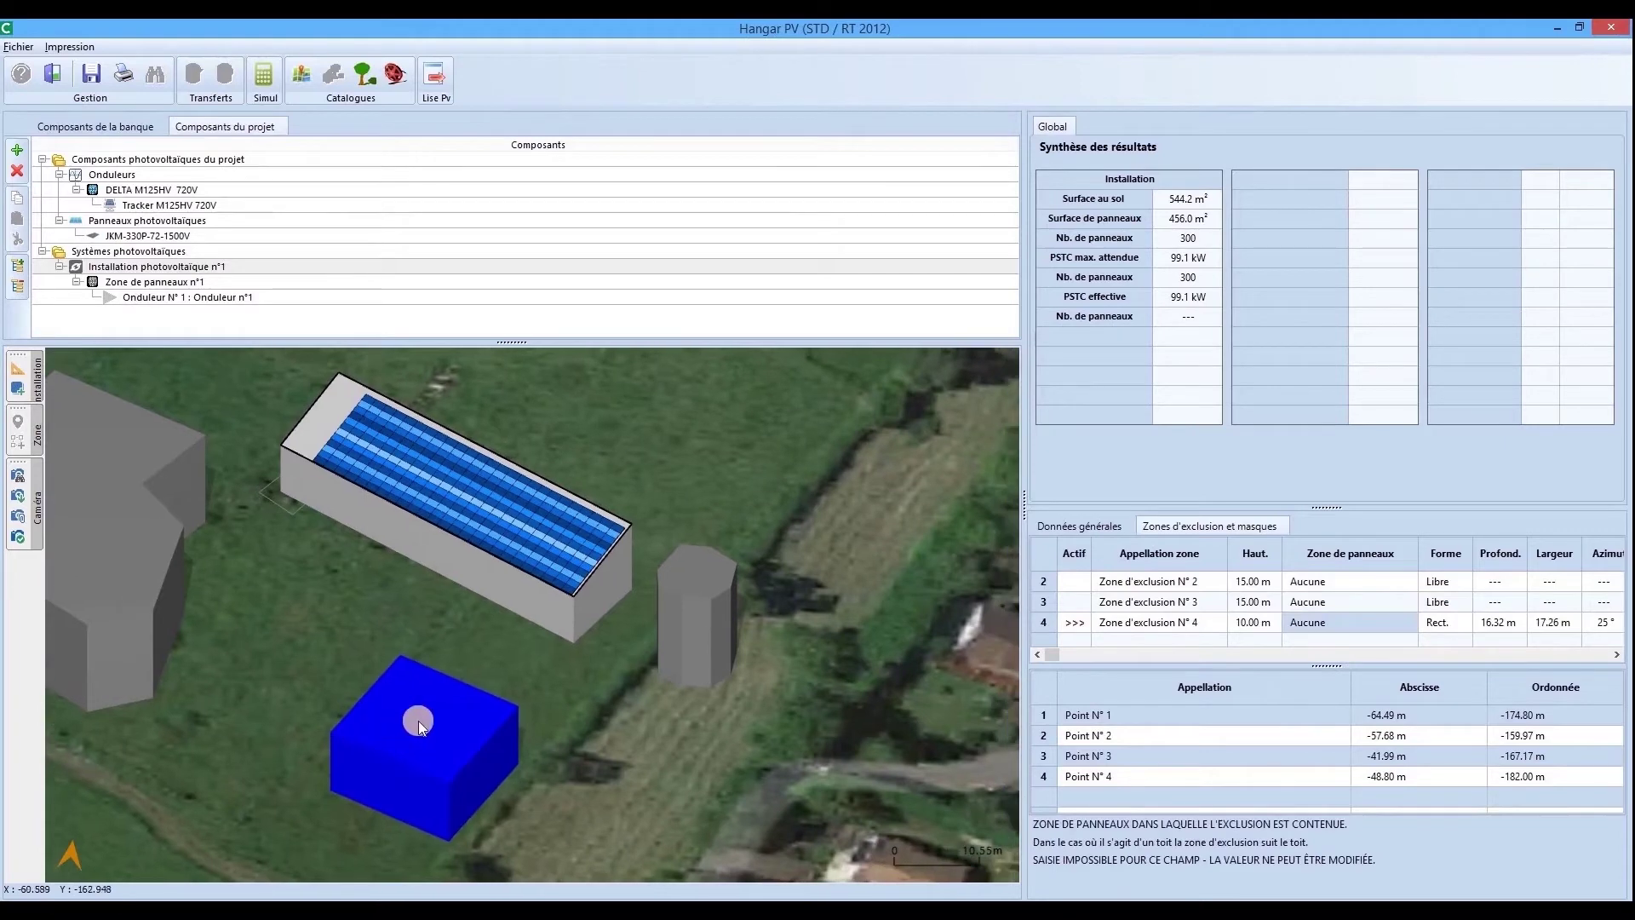
{"action": "middle_click_drag", "start_coordinate": [405, 718], "coordinate": [562, 715]}
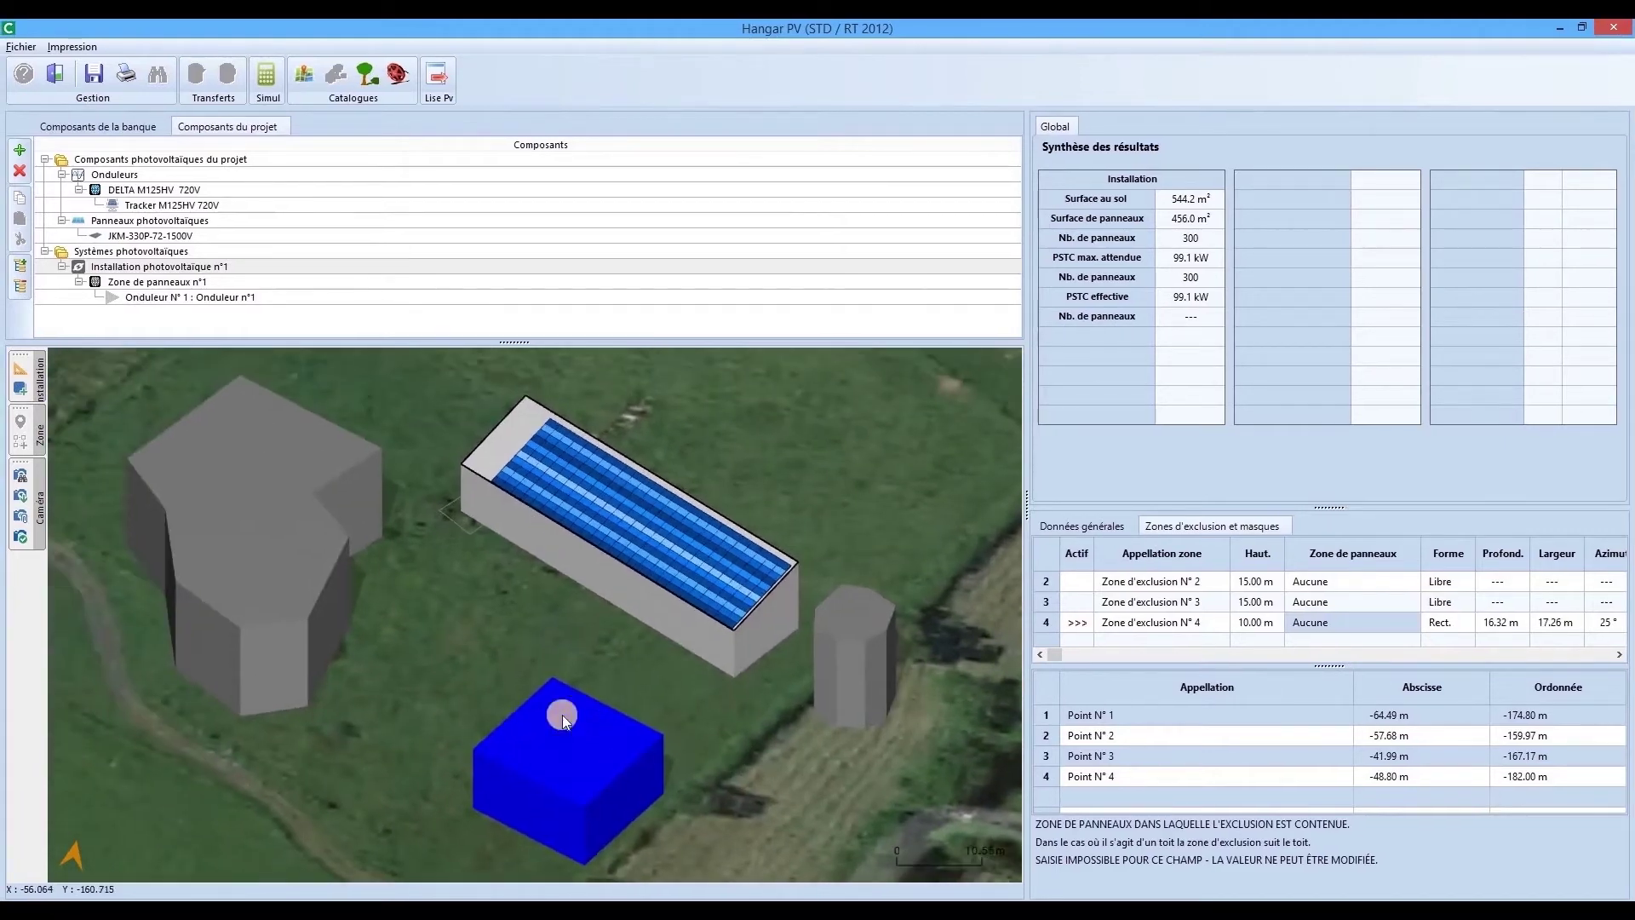
{"action": "scroll", "coordinate": [583, 666], "scroll_direction": "down", "scroll_amount": 1}
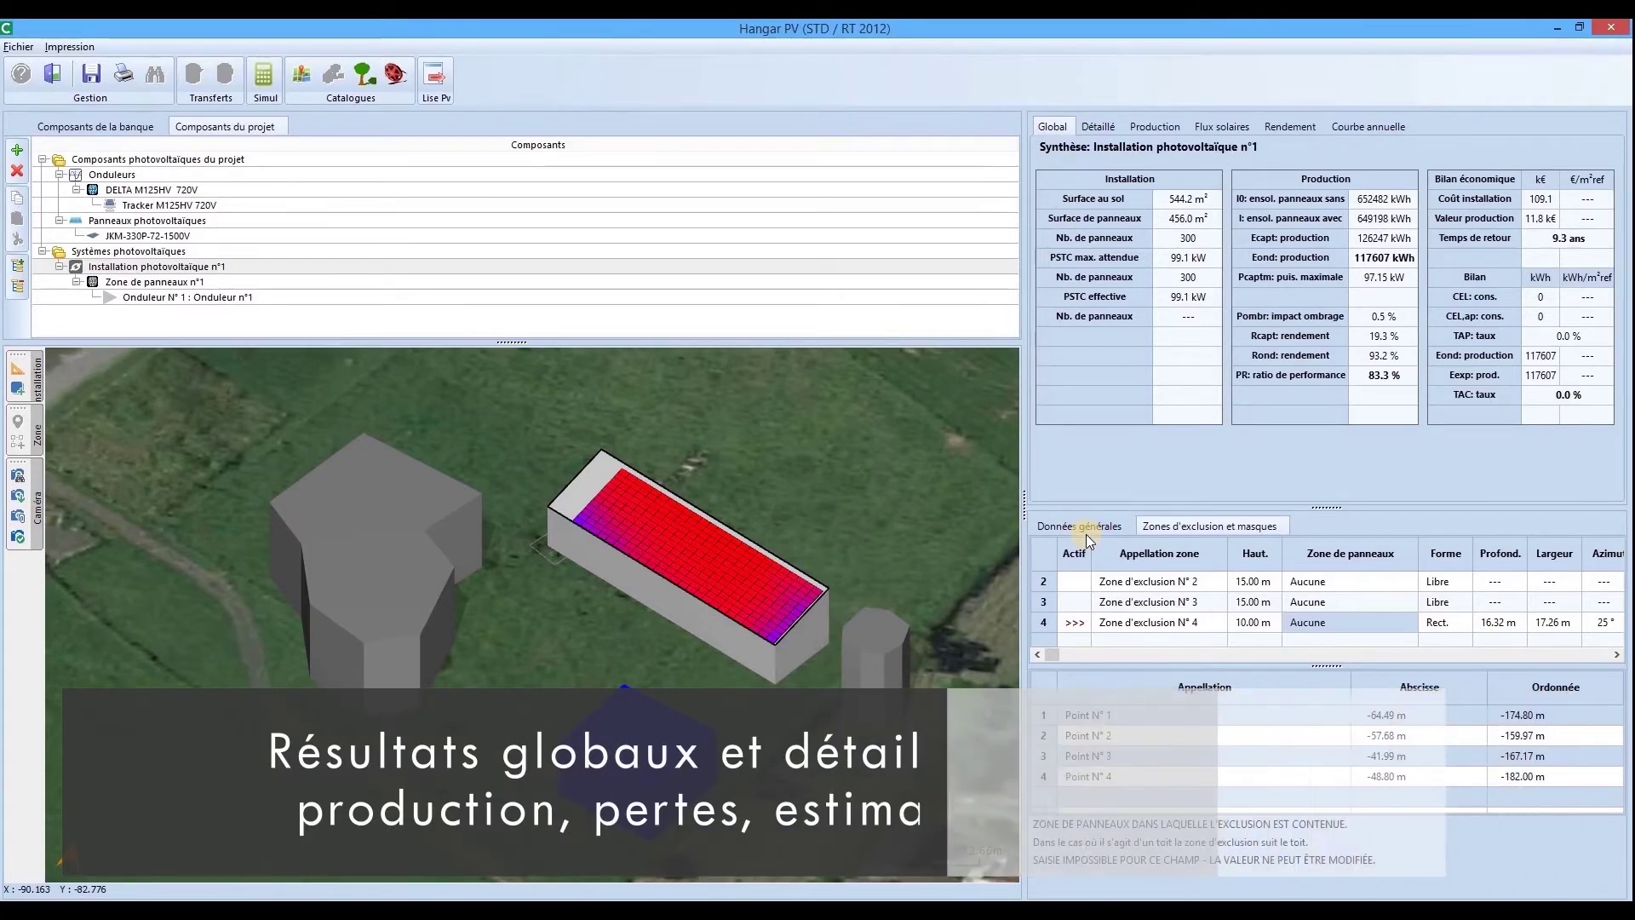
- Set the installation's panel colouring (Couleur des panneaux) to Ombrage des capteurs in its general data
{"action": "left_click", "coordinate": [1086, 526]}
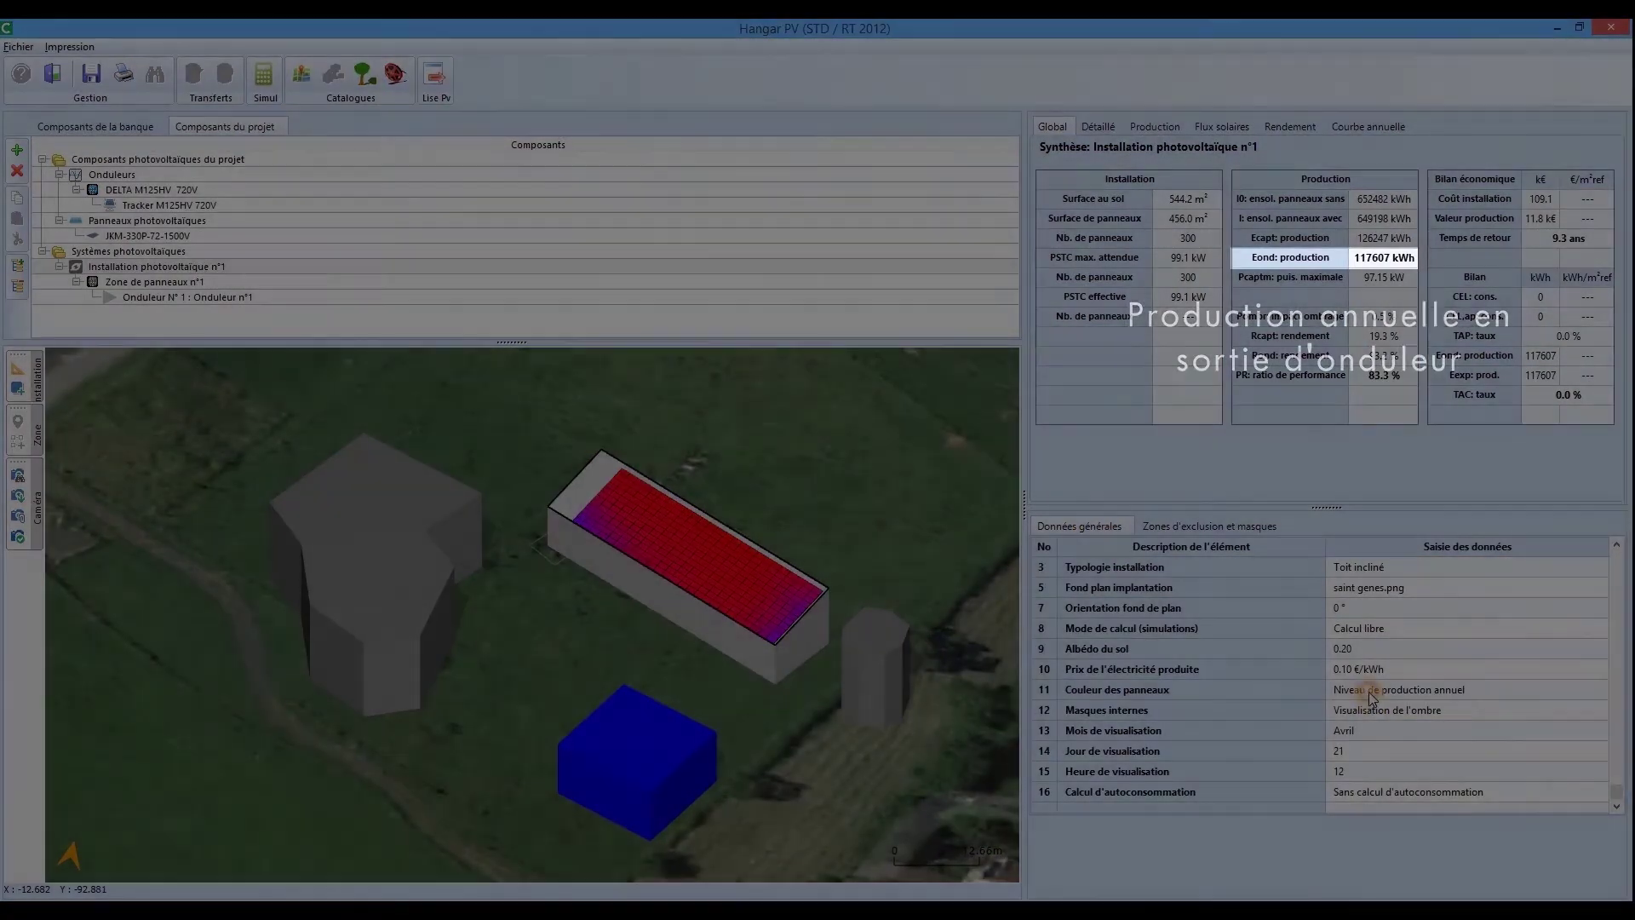
{"action": "left_click", "coordinate": [1372, 697]}
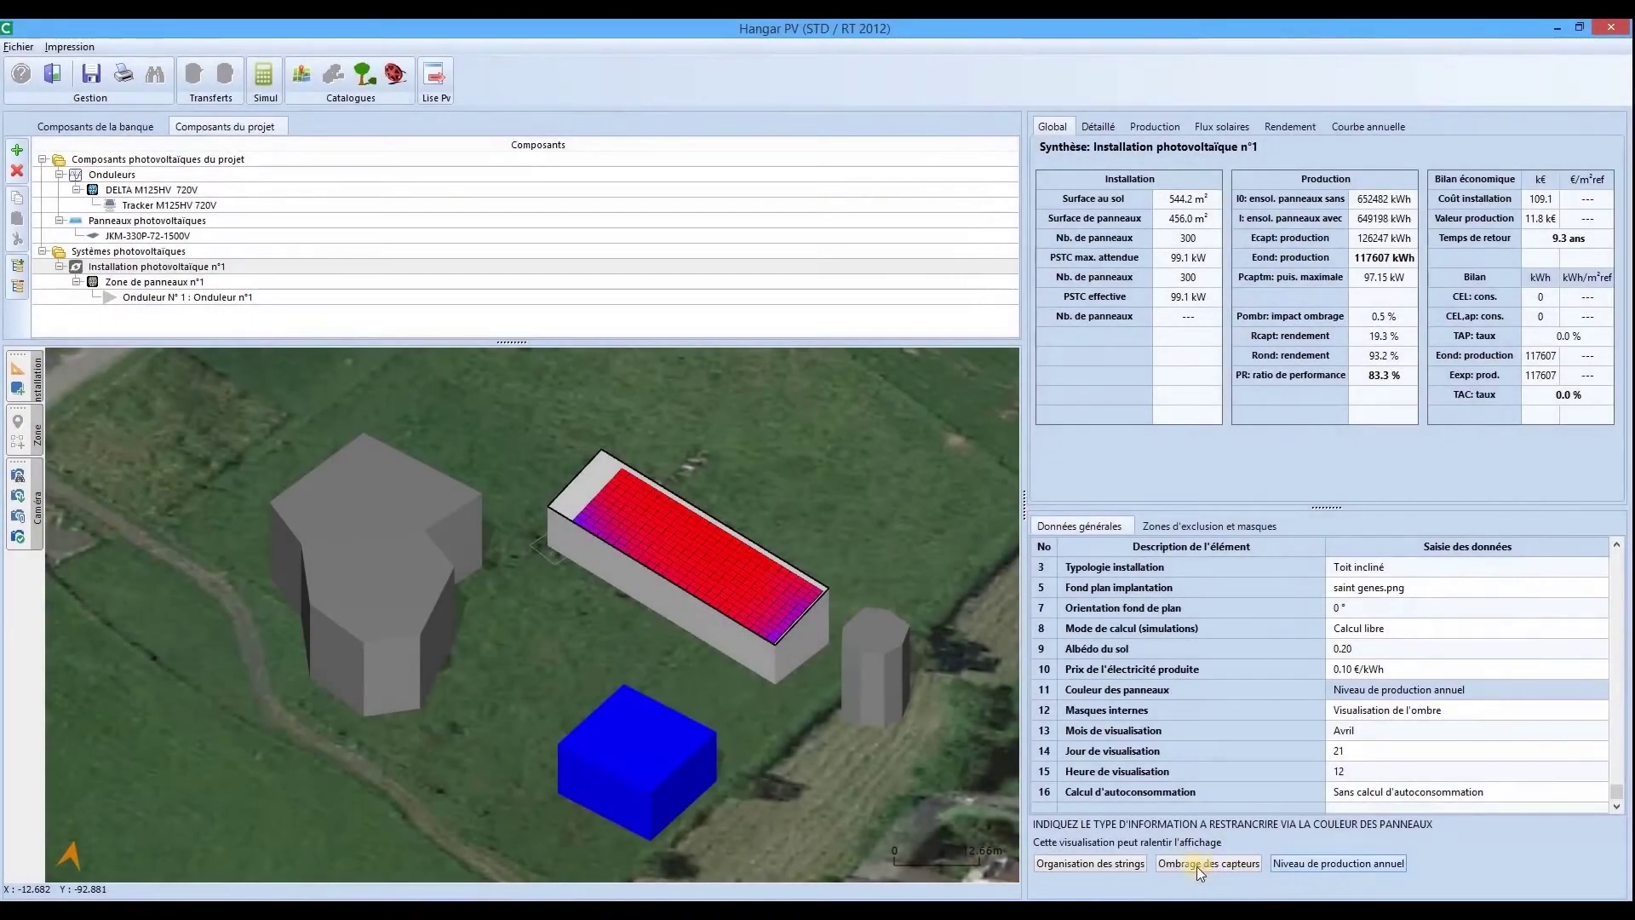
{"action": "left_click", "coordinate": [1183, 865]}
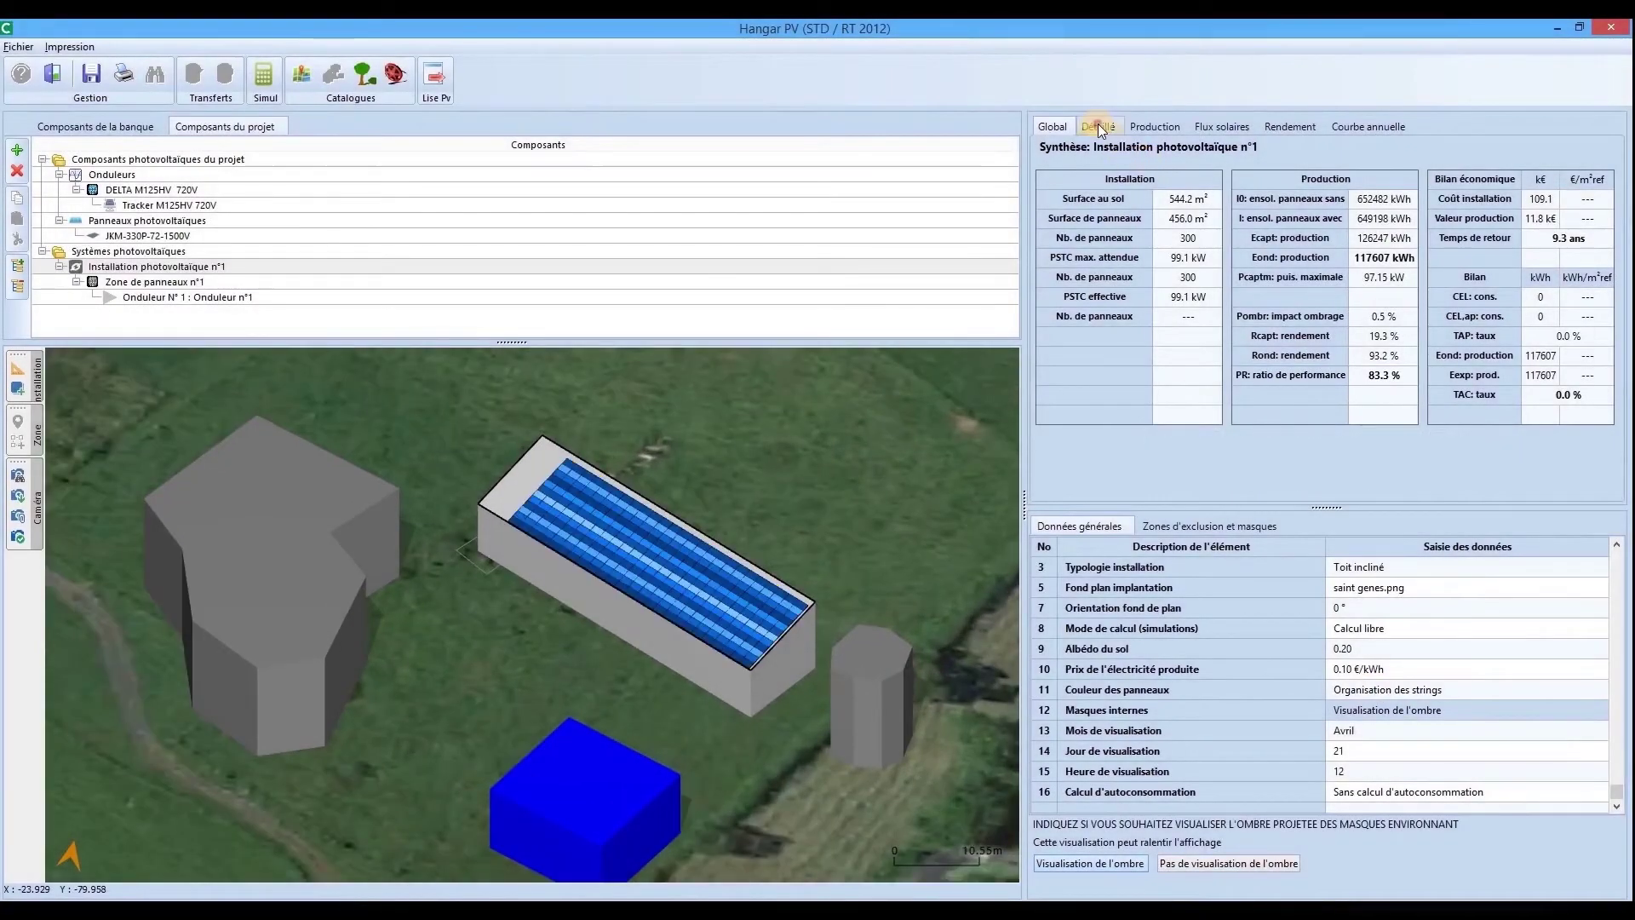
- Examine the detailed monthly results and the production, solar flux and efficiency charts, including the daily and hourly solar flux
{"action": "left_click", "coordinate": [1099, 128]}
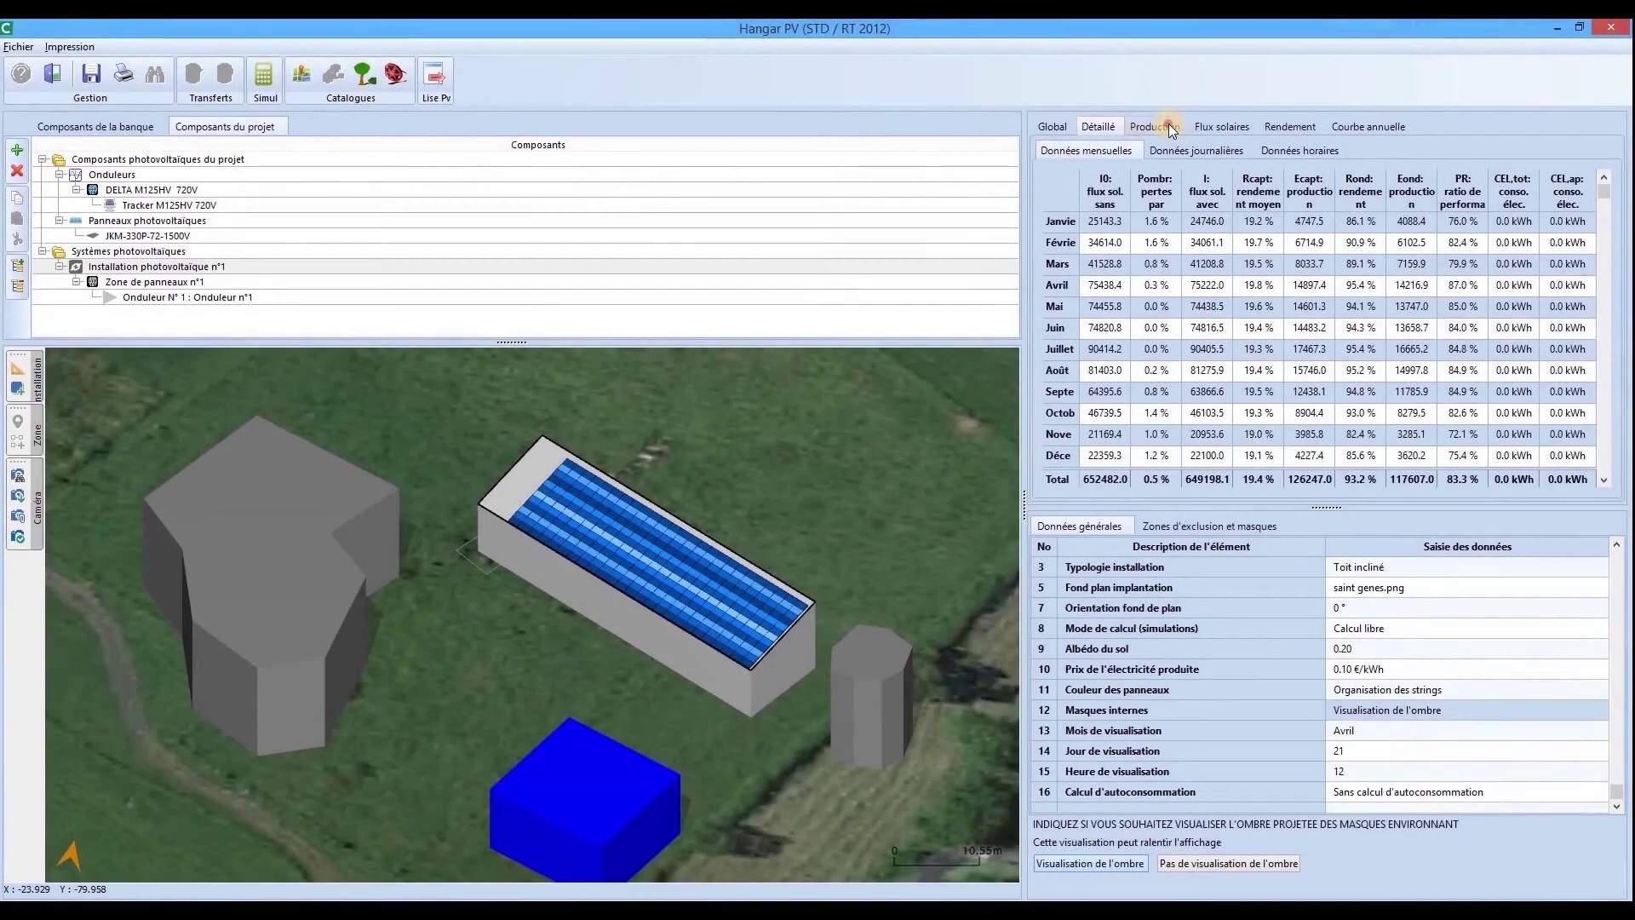
{"action": "left_click", "coordinate": [1158, 127]}
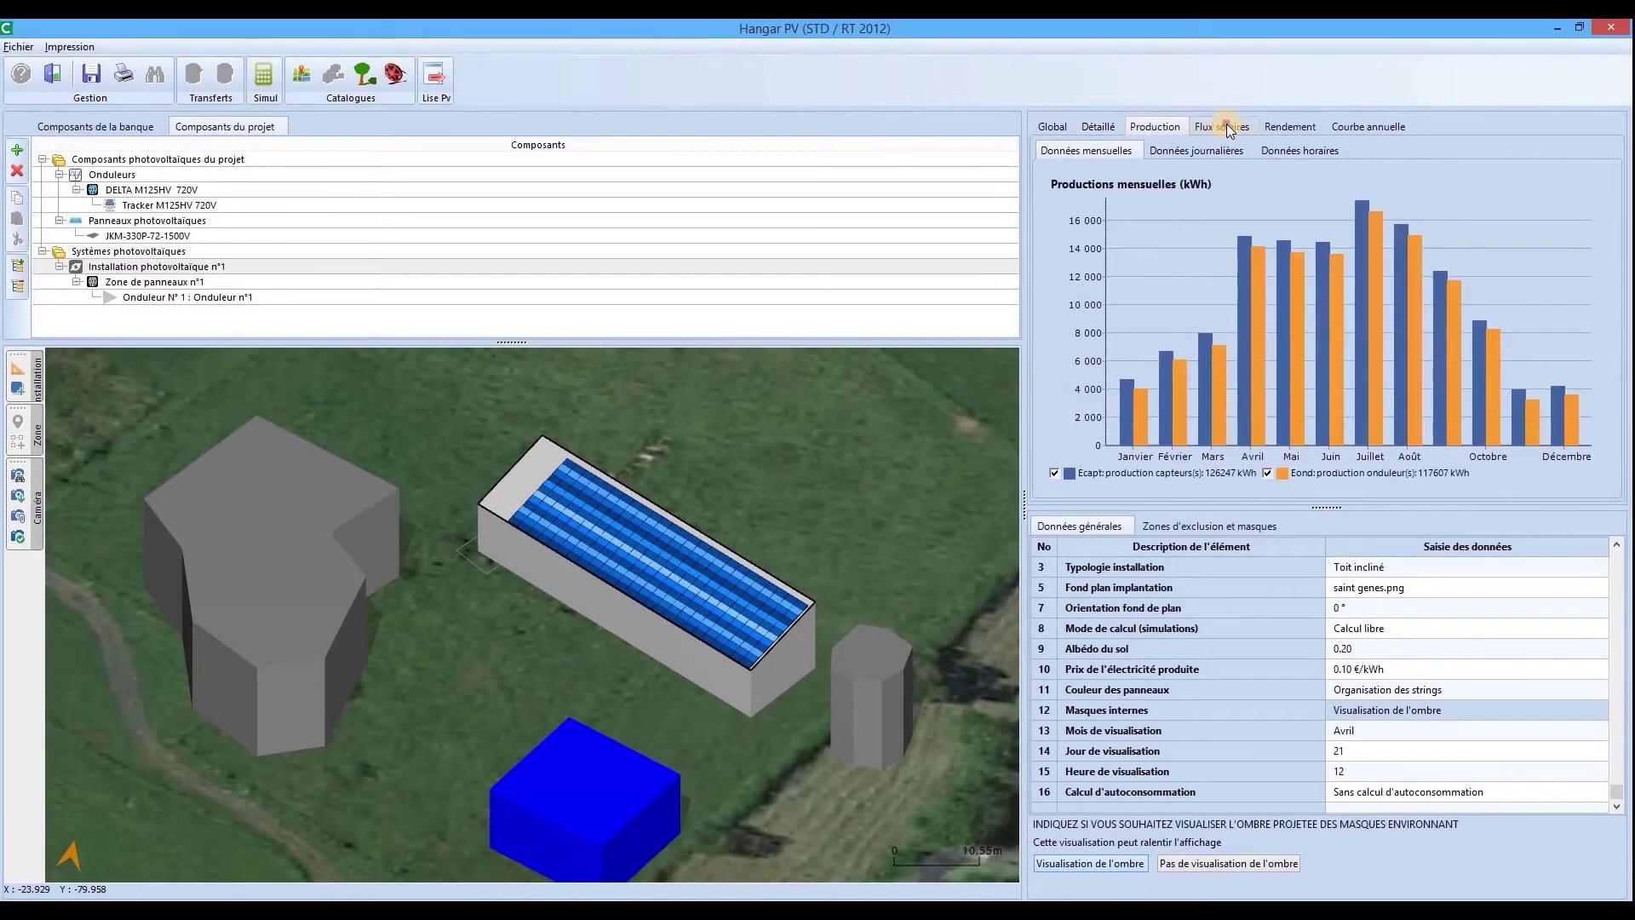
{"action": "left_click", "coordinate": [1223, 130]}
{"action": "left_click", "coordinate": [1225, 152]}
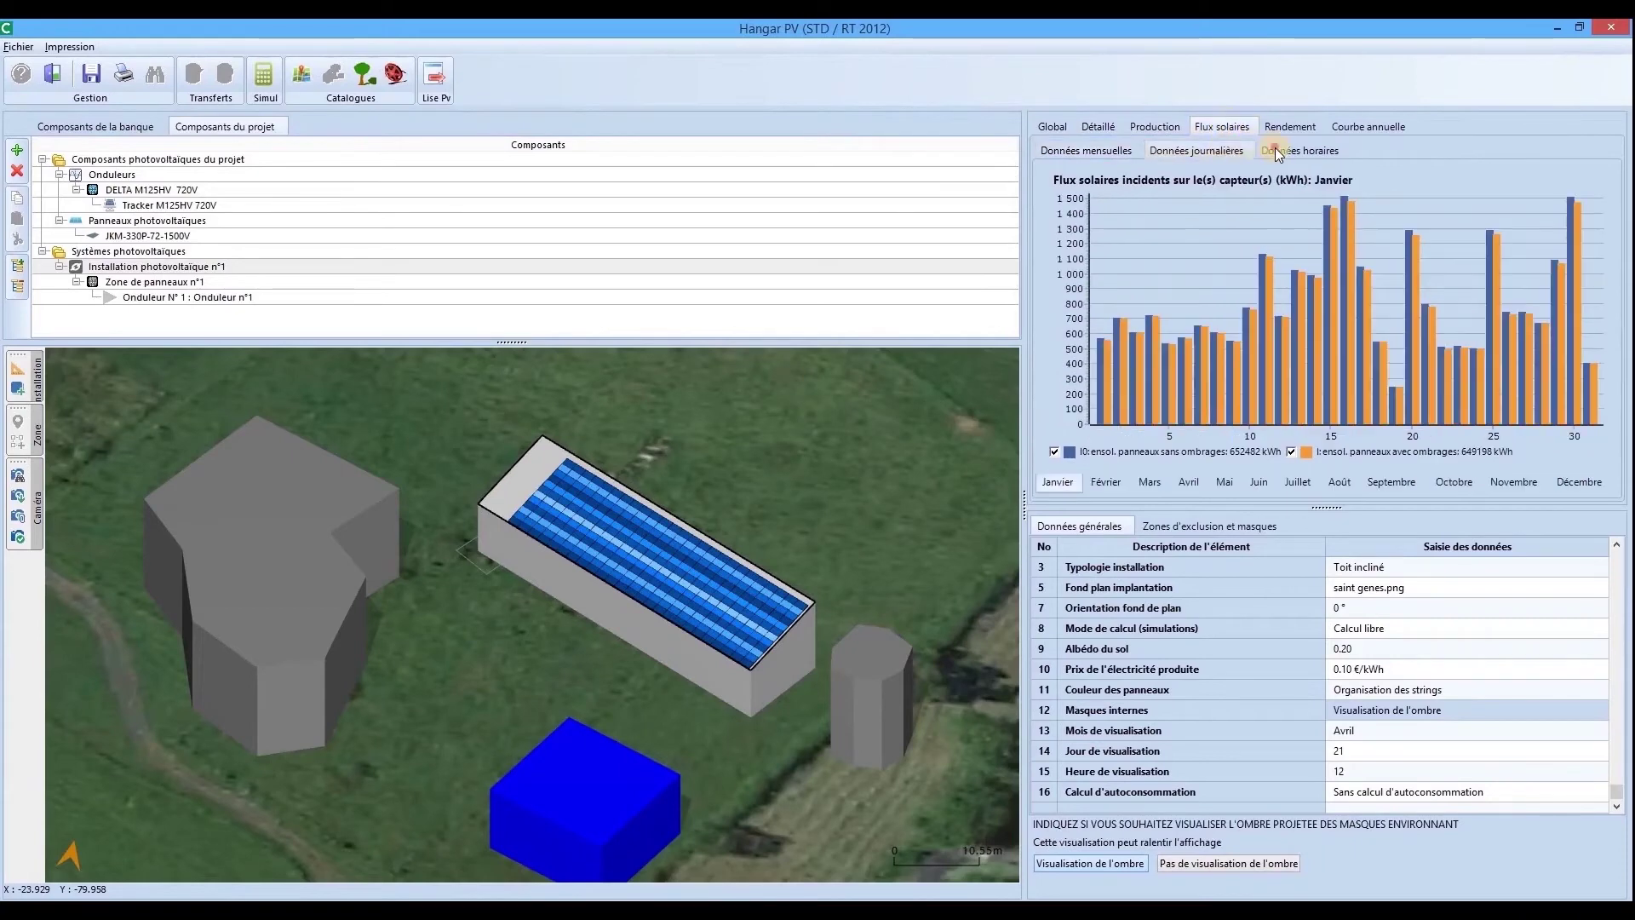
{"action": "left_click", "coordinate": [1275, 150]}
{"action": "left_click", "coordinate": [1288, 128]}
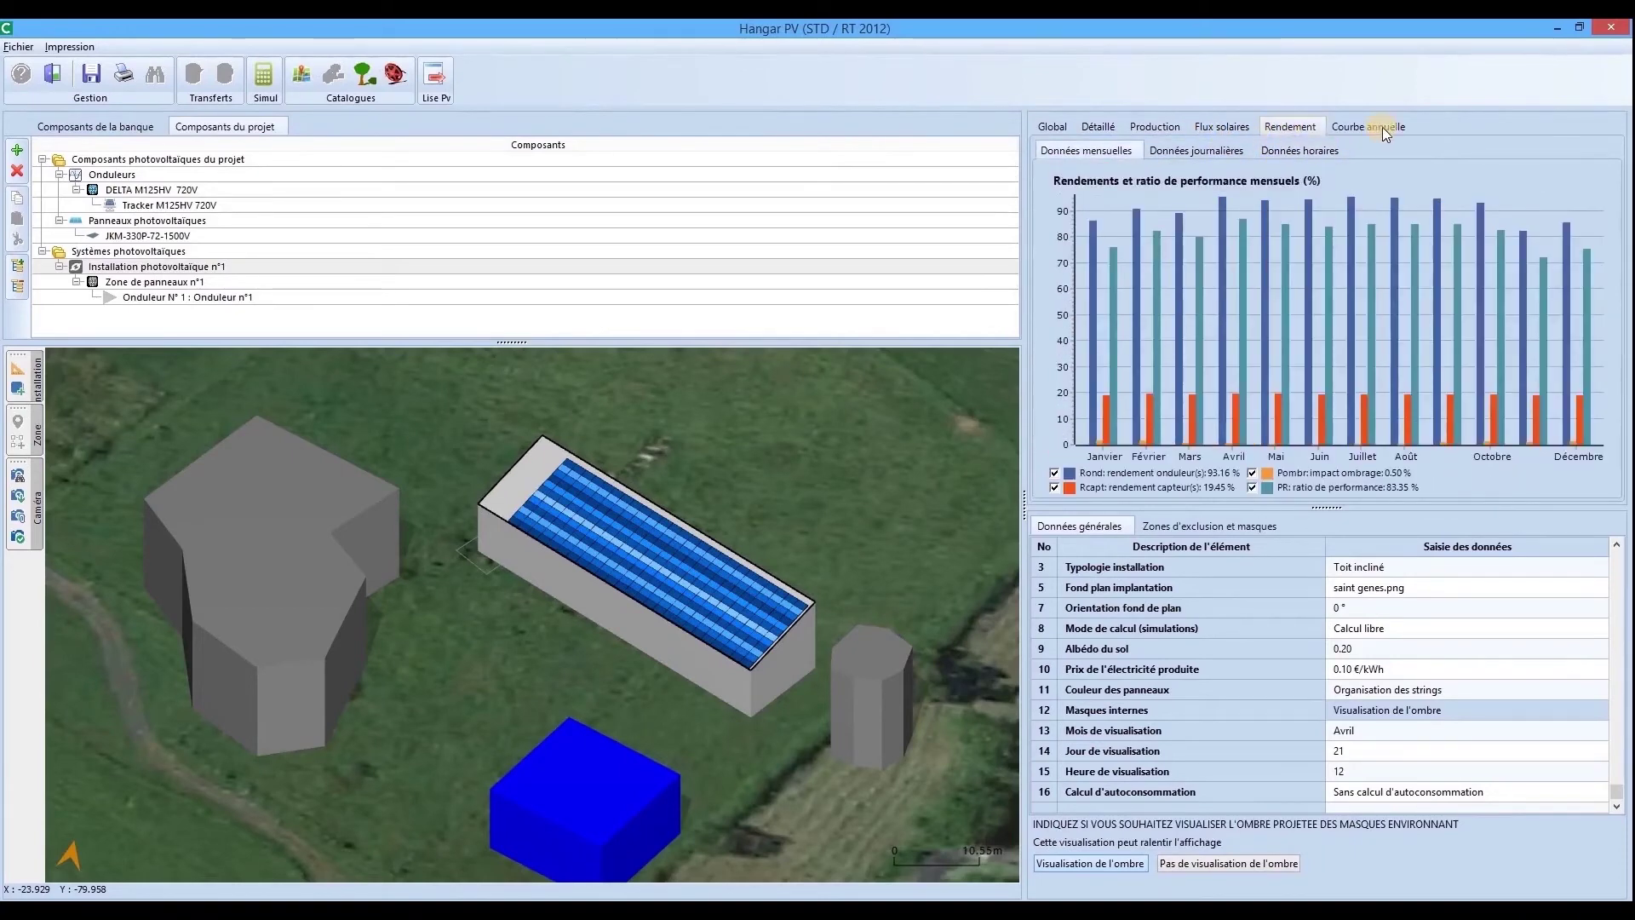
- Examine the annual curve with the shaded solar flux hidden and the inverter production toggled, and return to the global results
{"action": "left_click", "coordinate": [1383, 130]}
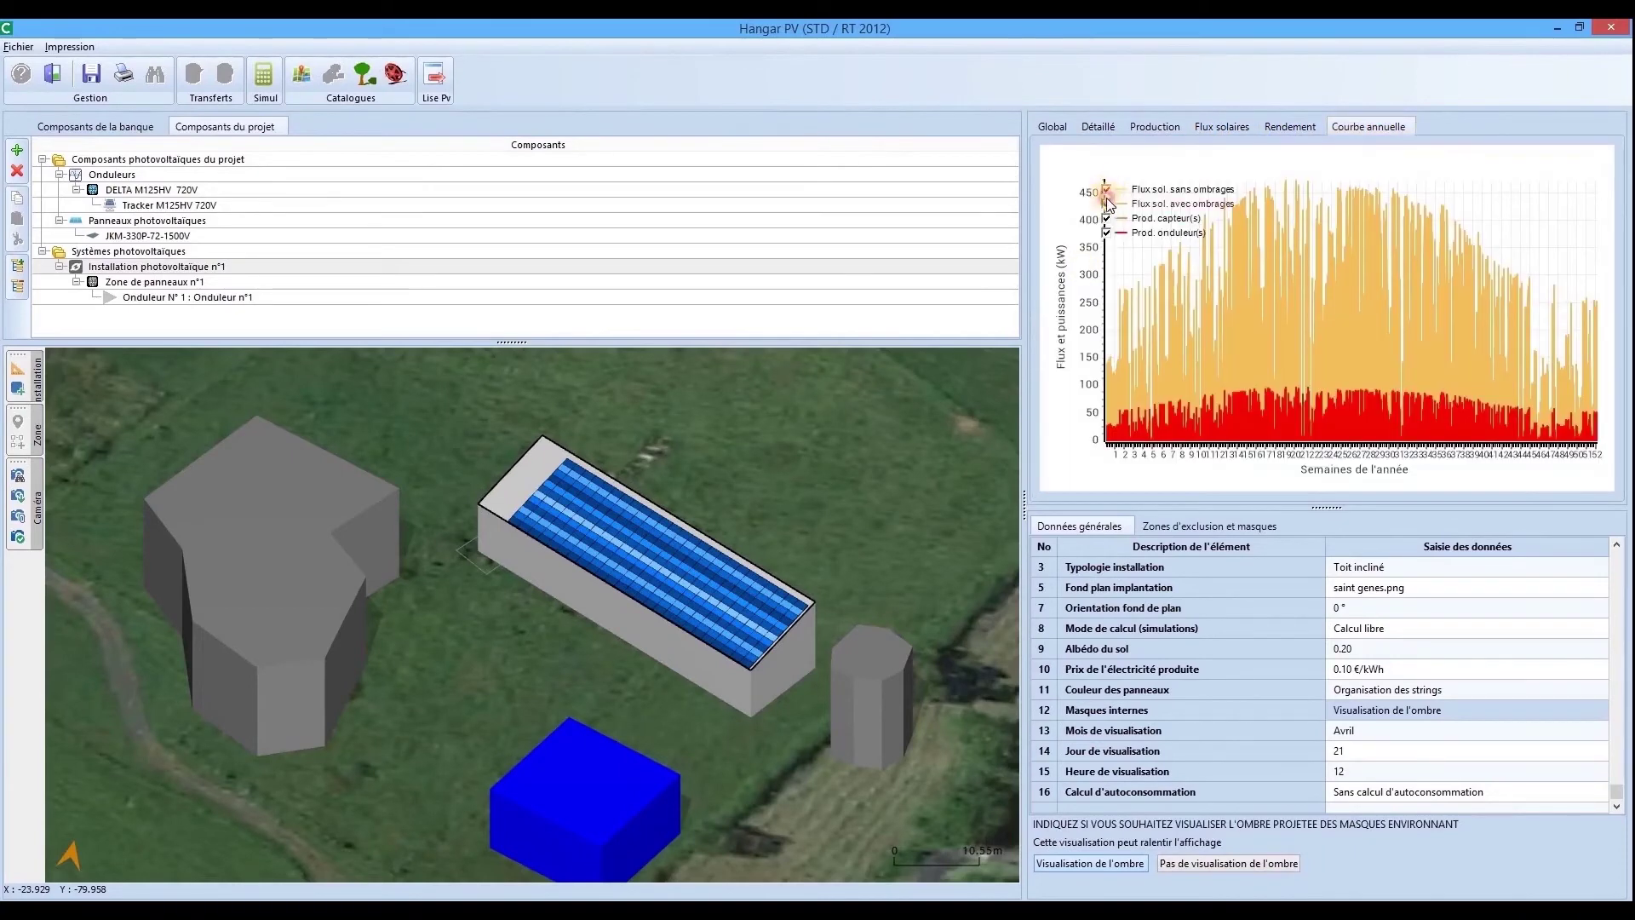
{"action": "left_click", "coordinate": [1106, 205]}
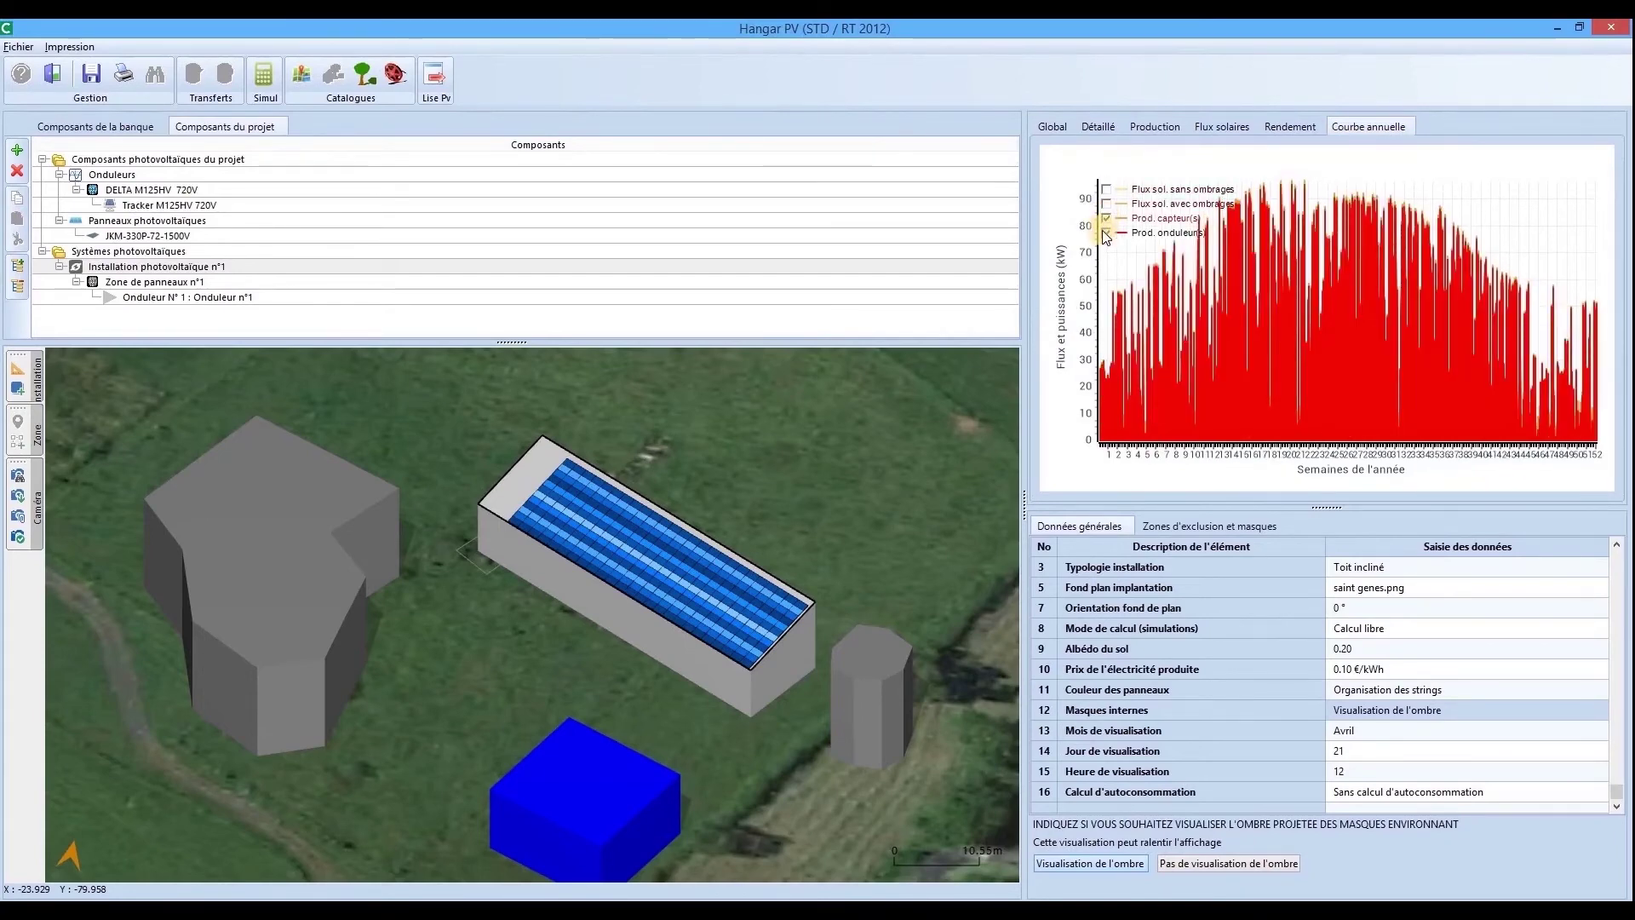
{"action": "left_click", "coordinate": [1106, 233]}
{"action": "left_click", "coordinate": [1050, 128]}
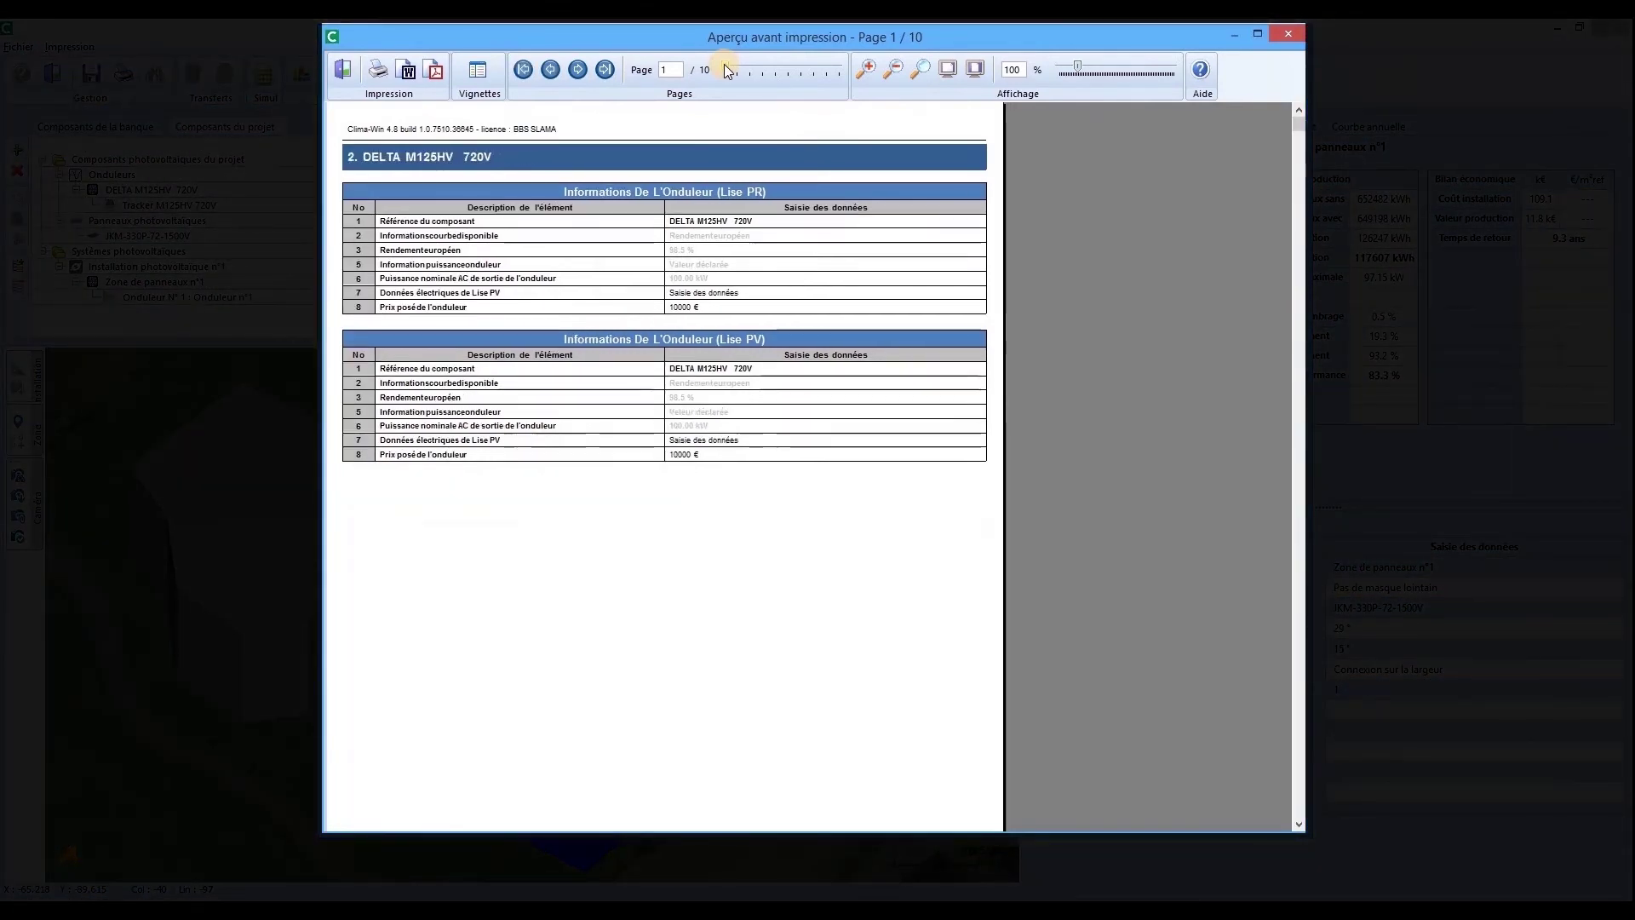
- Read through the report's print preview, from the inverter and panel data to the installation's results pages
{"action": "scroll", "coordinate": [725, 72], "scroll_direction": "down", "scroll_amount": 3}
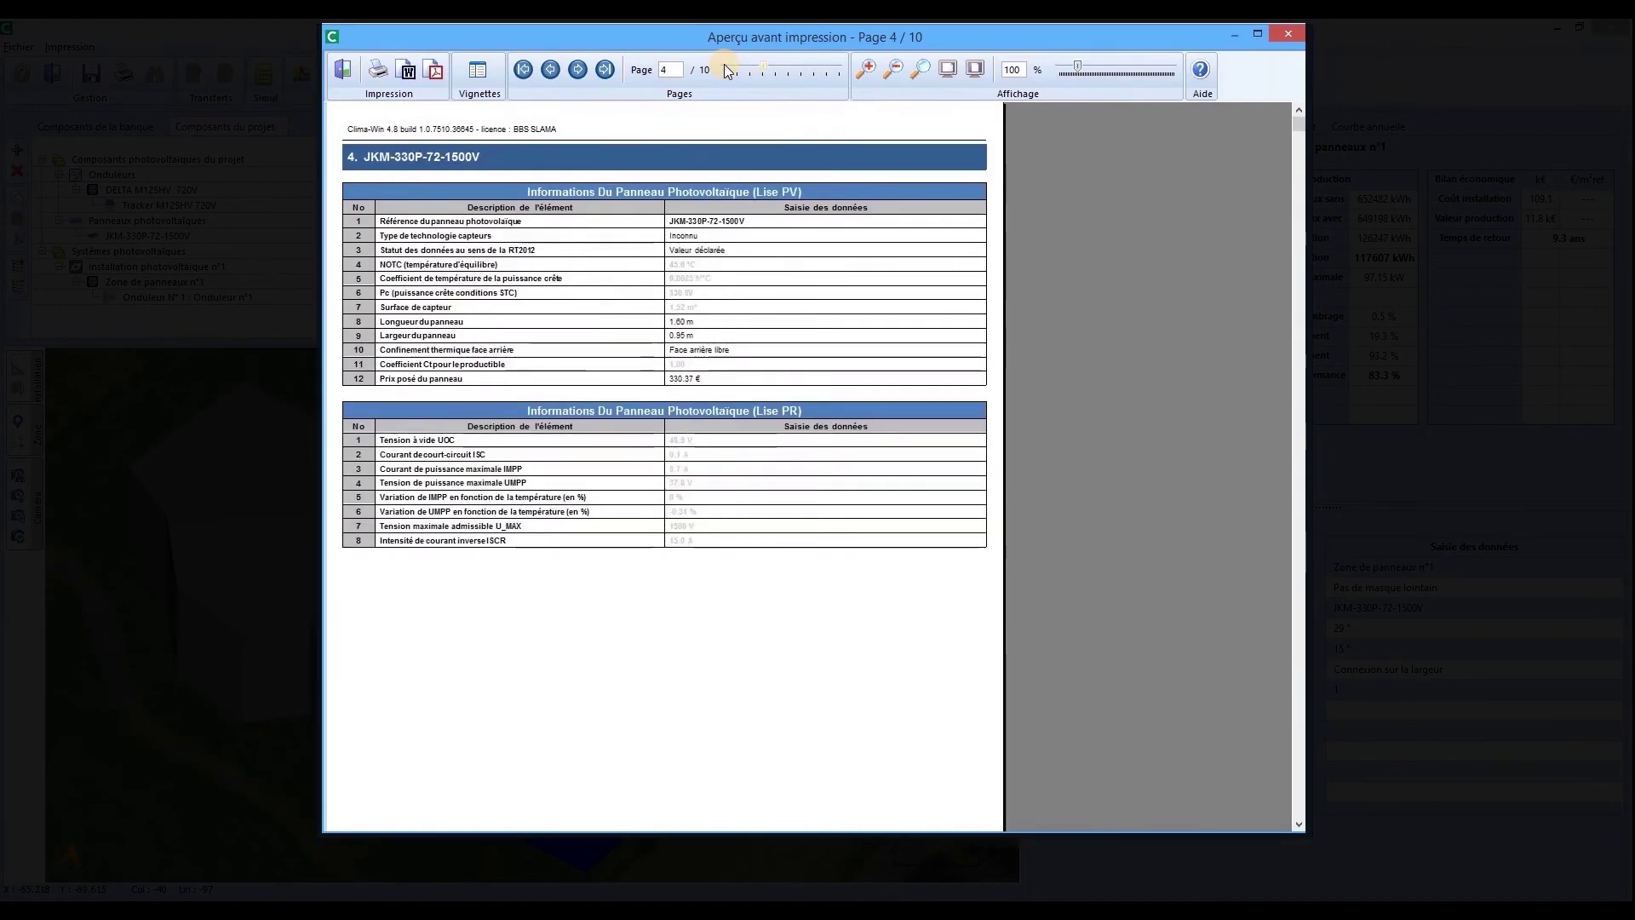
{"action": "scroll", "coordinate": [722, 68], "scroll_direction": "down", "scroll_amount": 3}
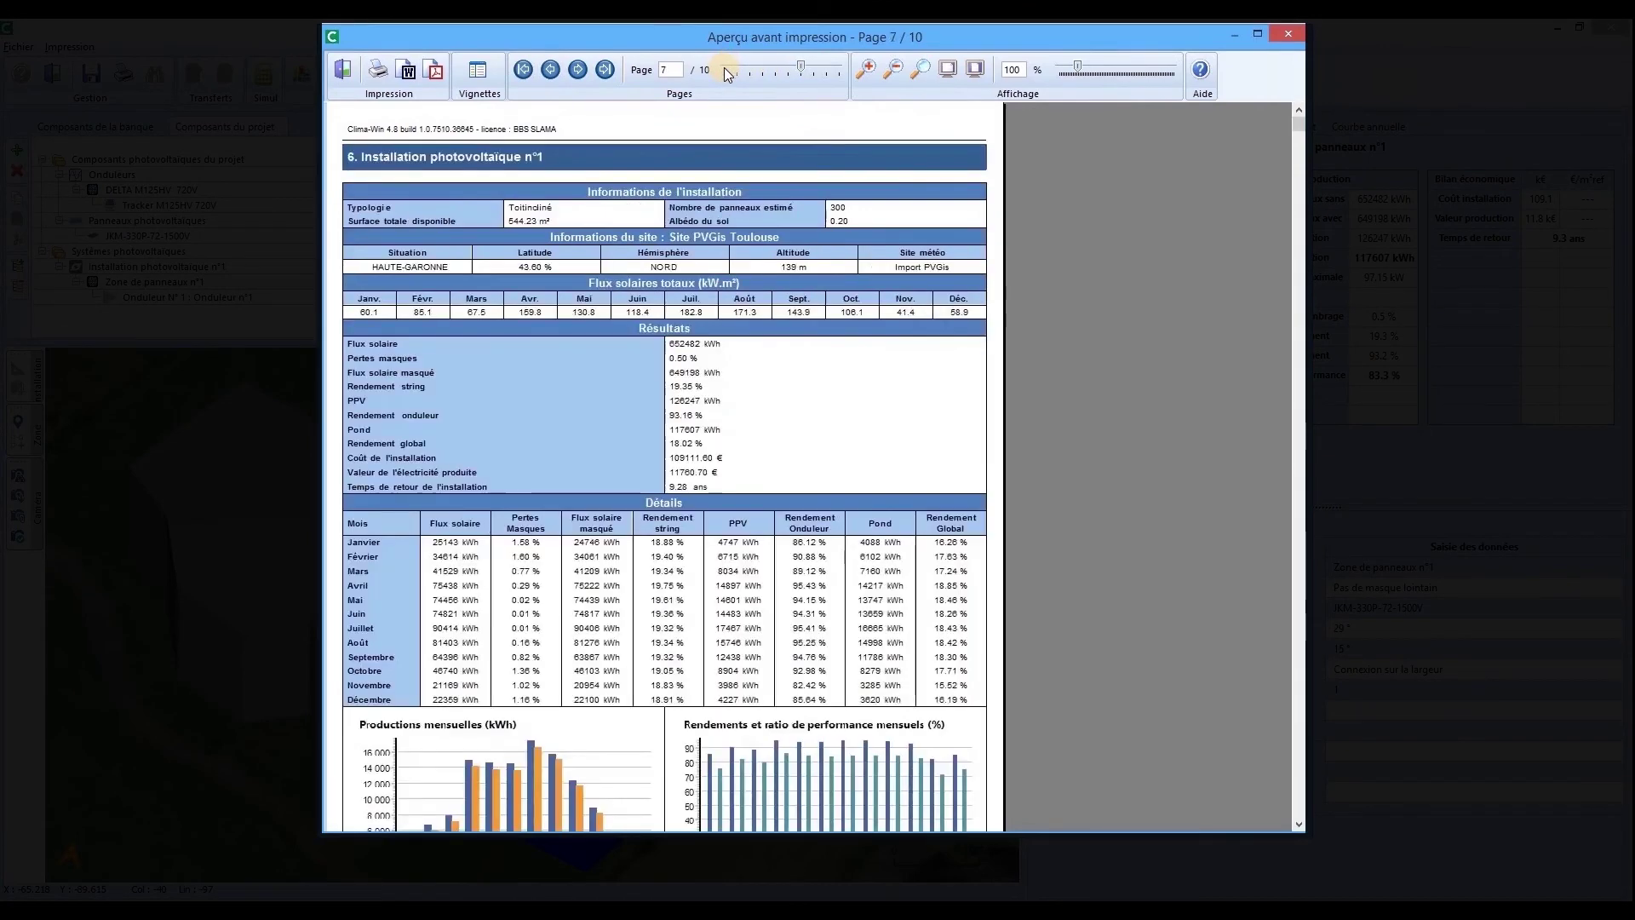
{"action": "scroll", "coordinate": [724, 68], "scroll_direction": "down", "scroll_amount": 2}
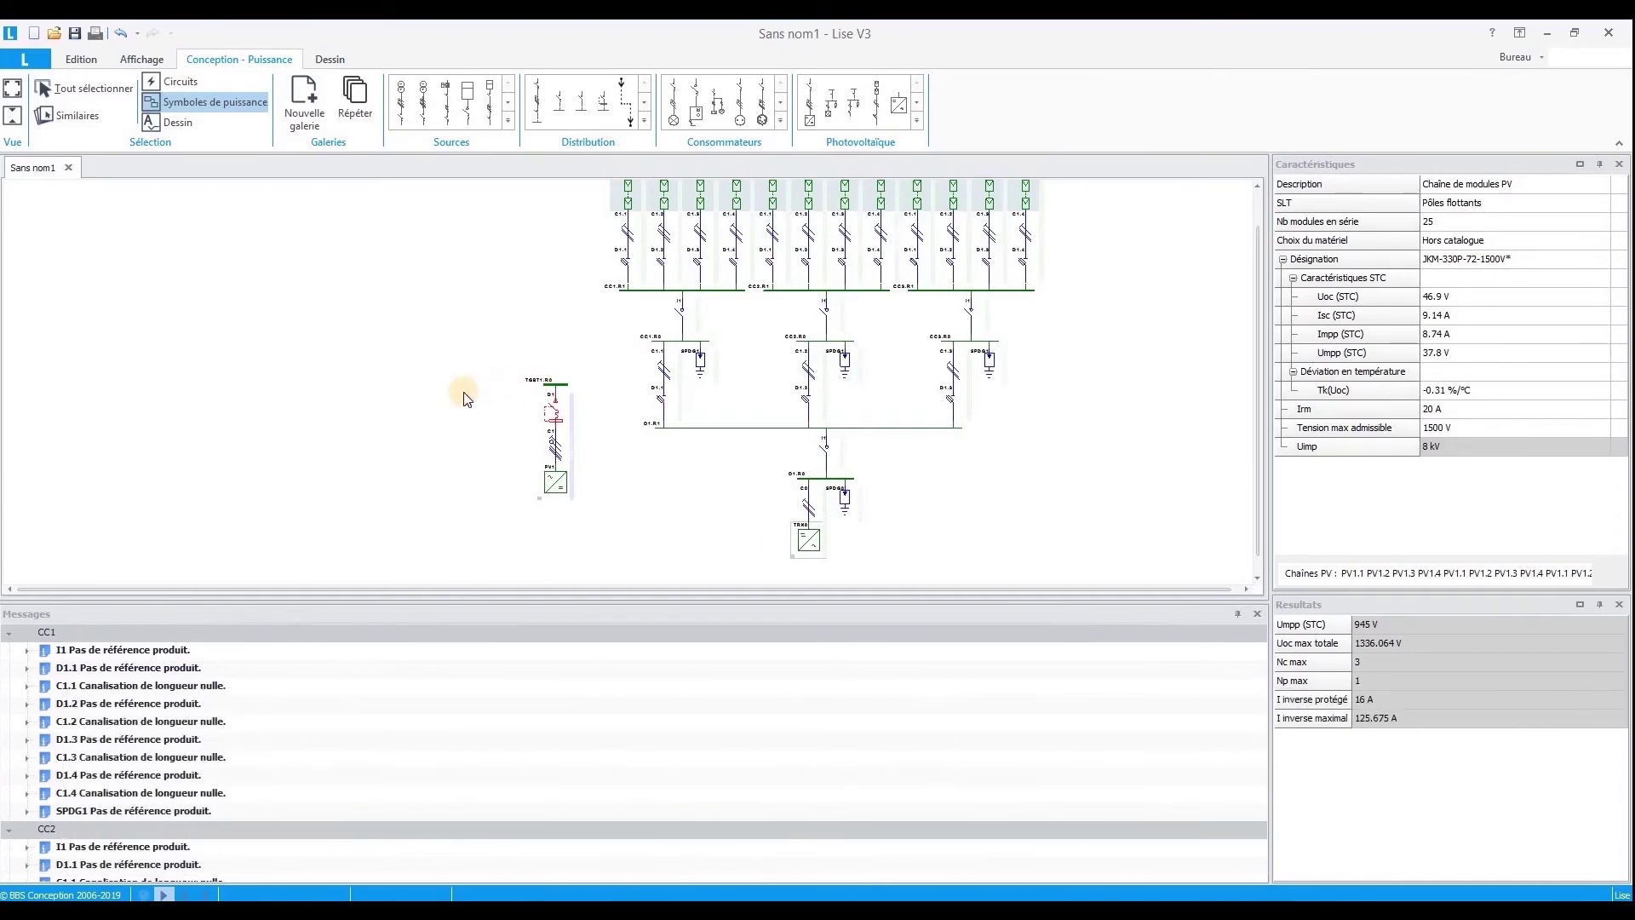
- In Lise V3, add an HT/BT transformer source to the single-line diagram above the TGBT1 board that feeds the inverter branch
{"action": "middle_click_drag", "start_coordinate": [464, 393], "coordinate": [431, 400]}
{"action": "left_click_drag", "start_coordinate": [401, 104], "coordinate": [518, 393]}
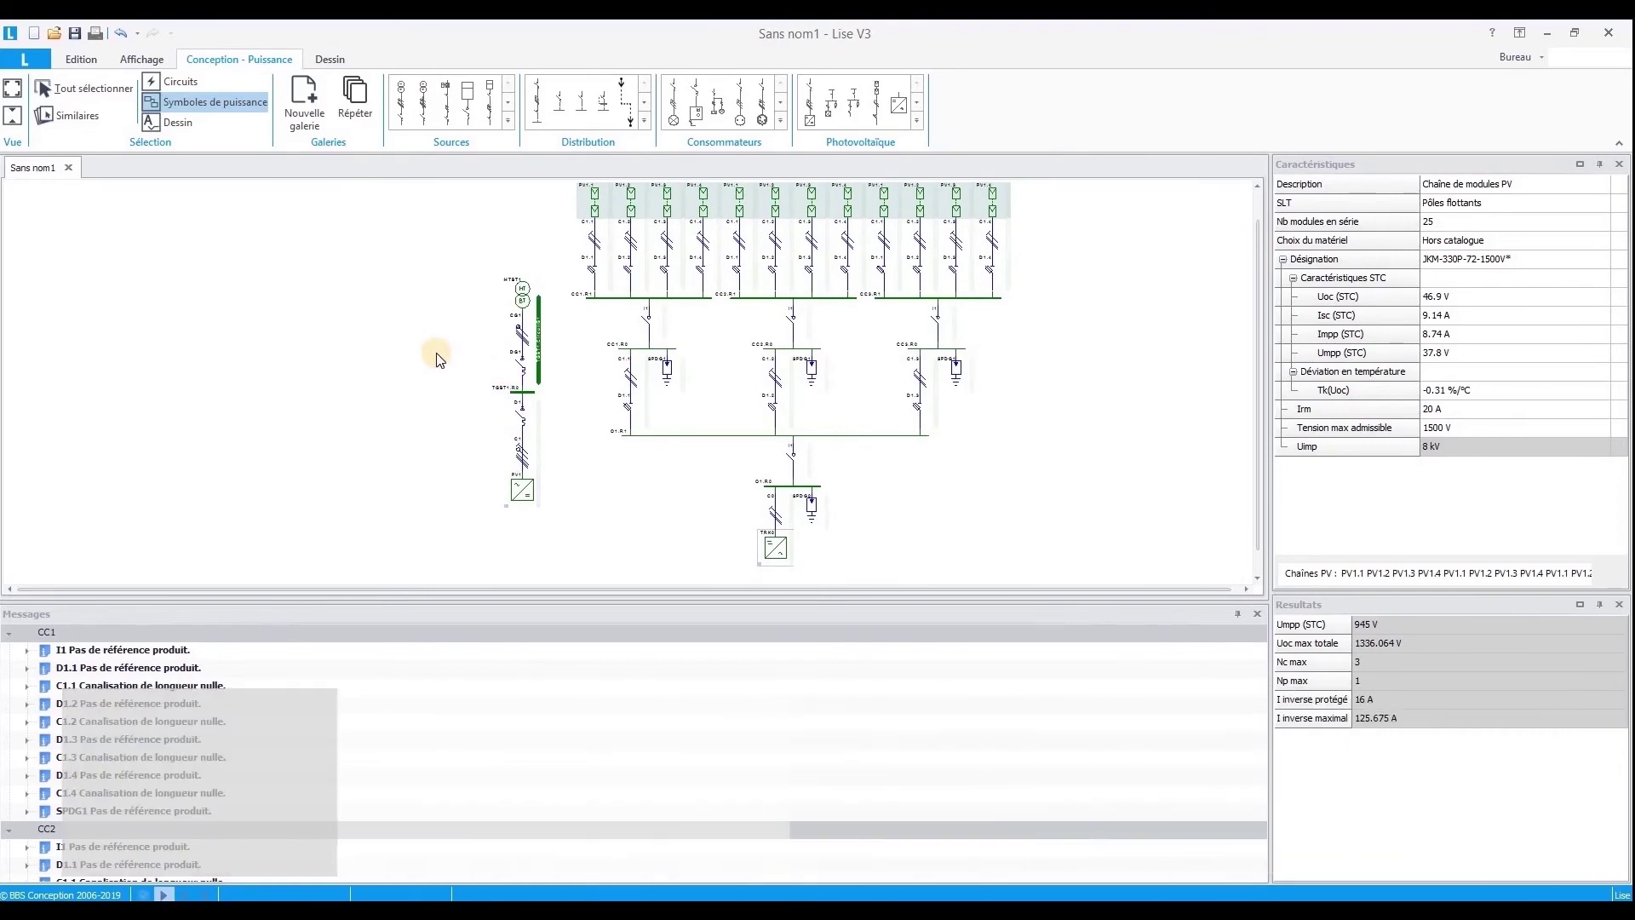
{"action": "middle_click_drag", "start_coordinate": [521, 339], "coordinate": [424, 358]}
{"action": "left_click", "coordinate": [425, 318]}
{"action": "left_click", "coordinate": [470, 280]}
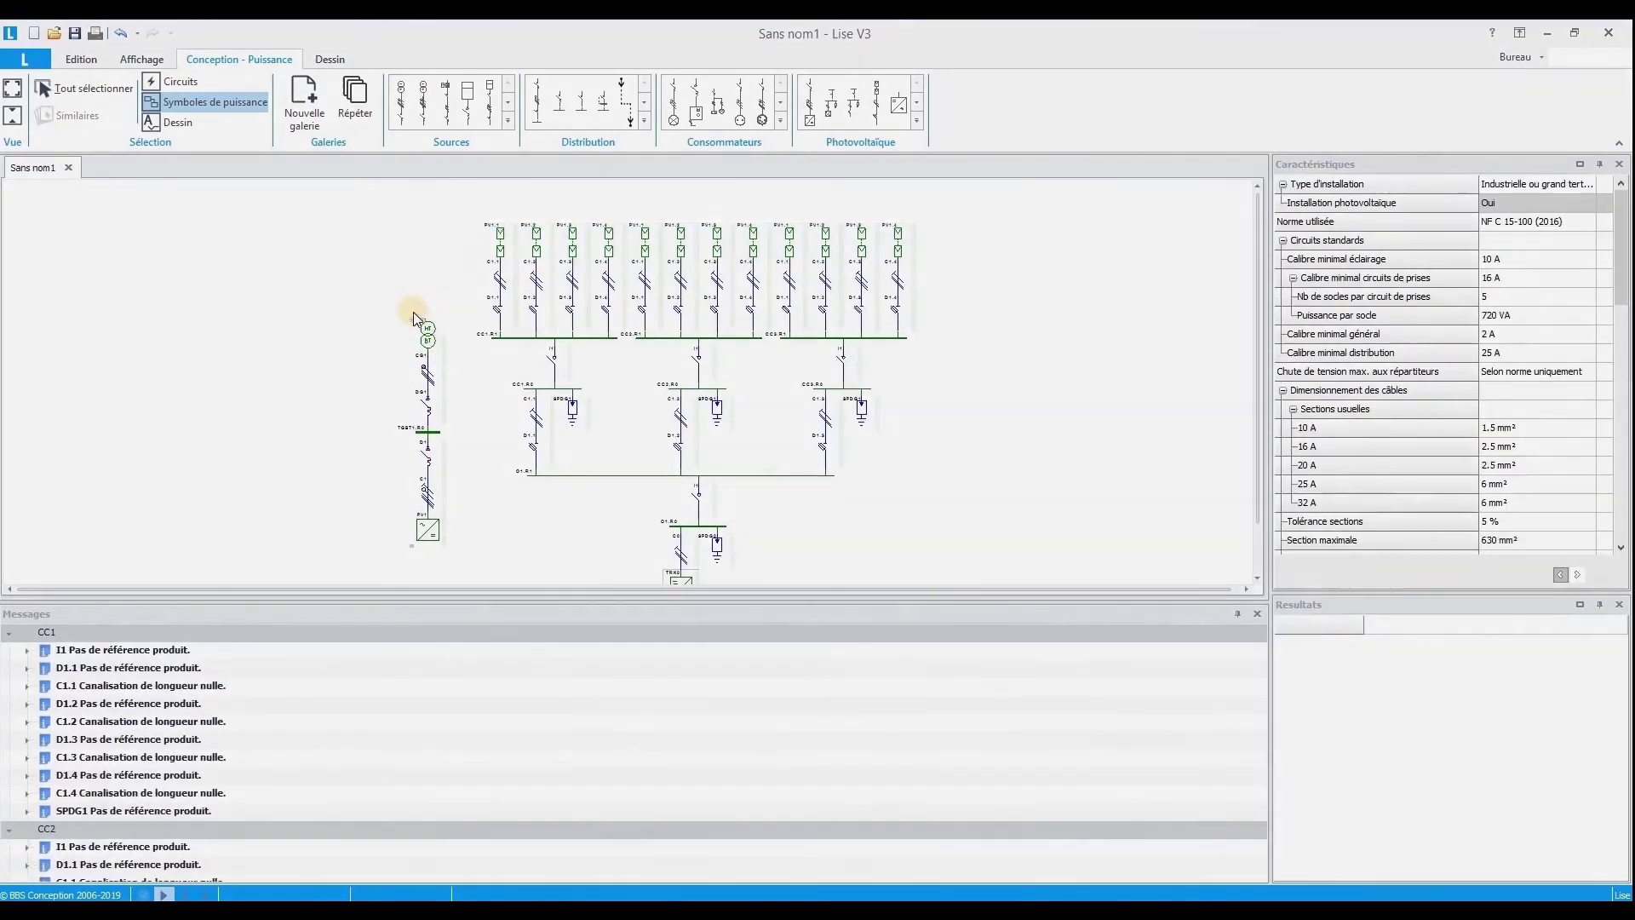